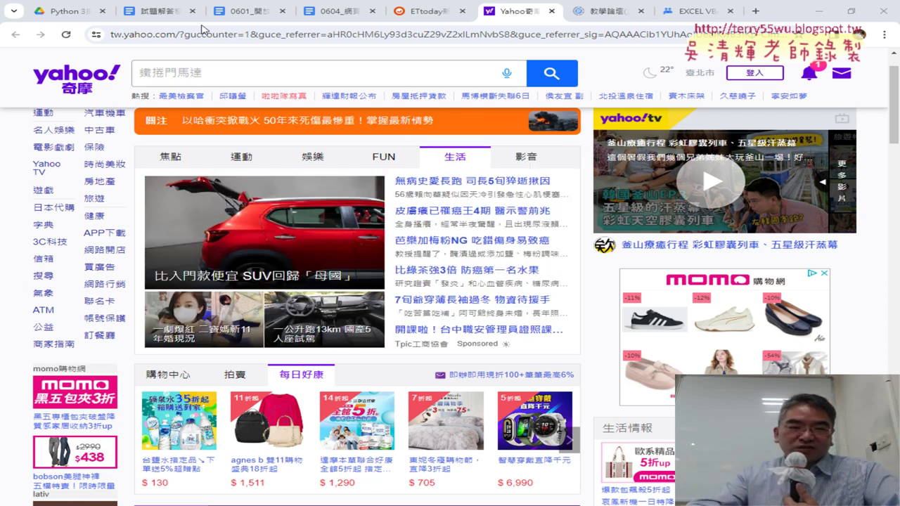
Step: In Google Drive, open the 0609_批次爬取網頁圖檔與存檔 doc from the _雲端白板 course folder
click(52, 11)
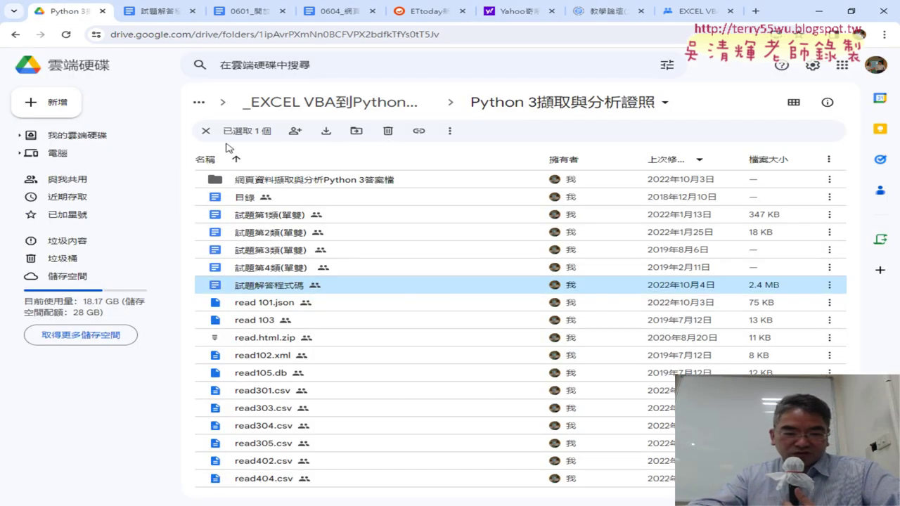
click(398, 107)
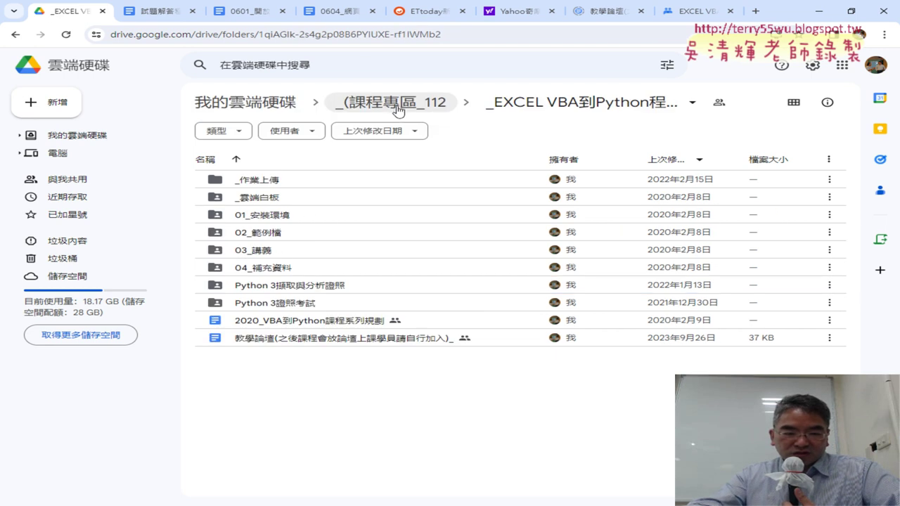
double_click(341, 201)
scroll(396, 268, down, 5)
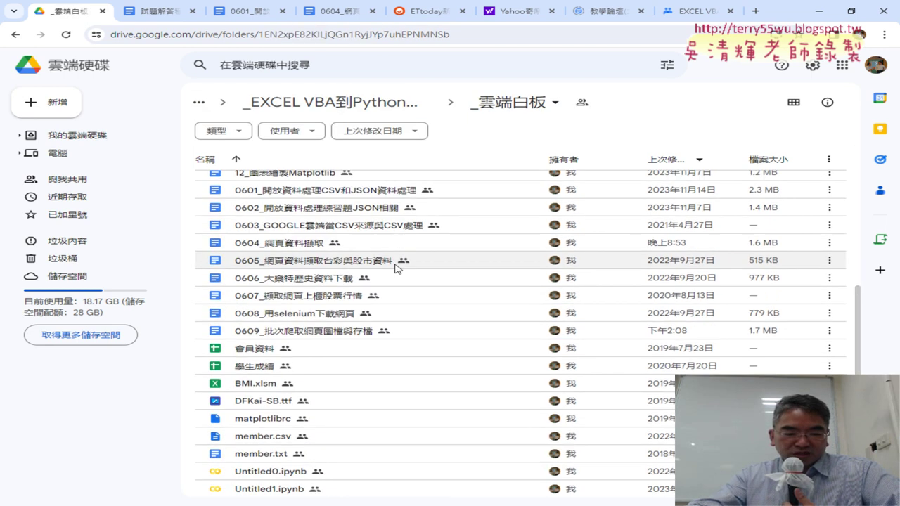
double_click(344, 331)
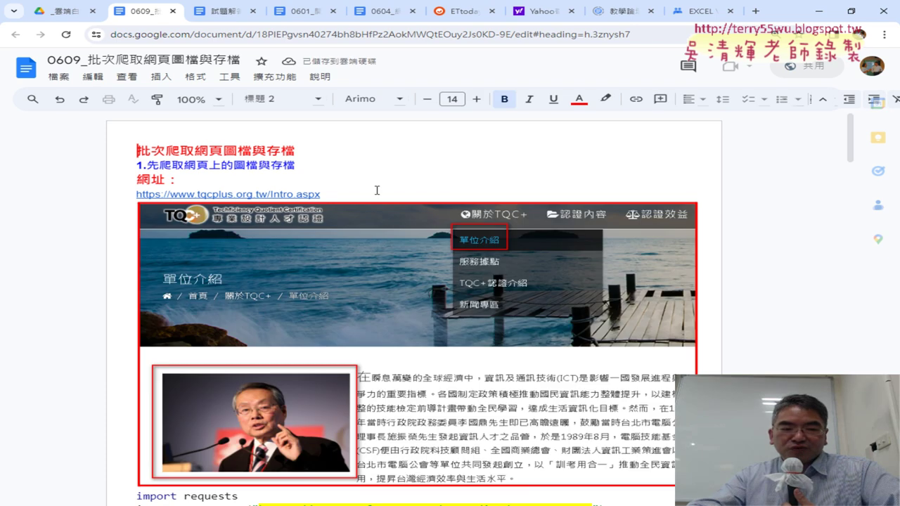
Step: Scroll to the Intro_01.jpg requests code and highlight the file-writing lines, "wb" mode and img.content
scroll(373, 178, down, 3)
scroll(316, 183, down, 2)
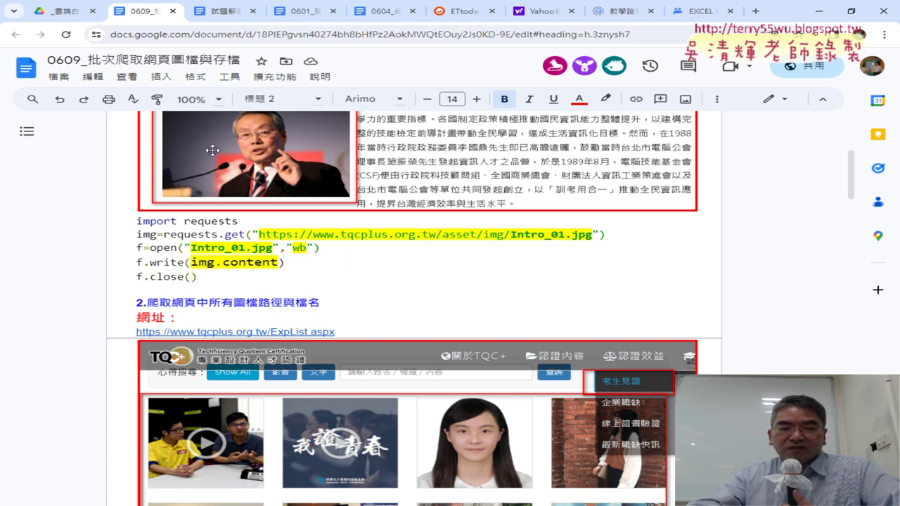
drag(212, 280, 139, 244)
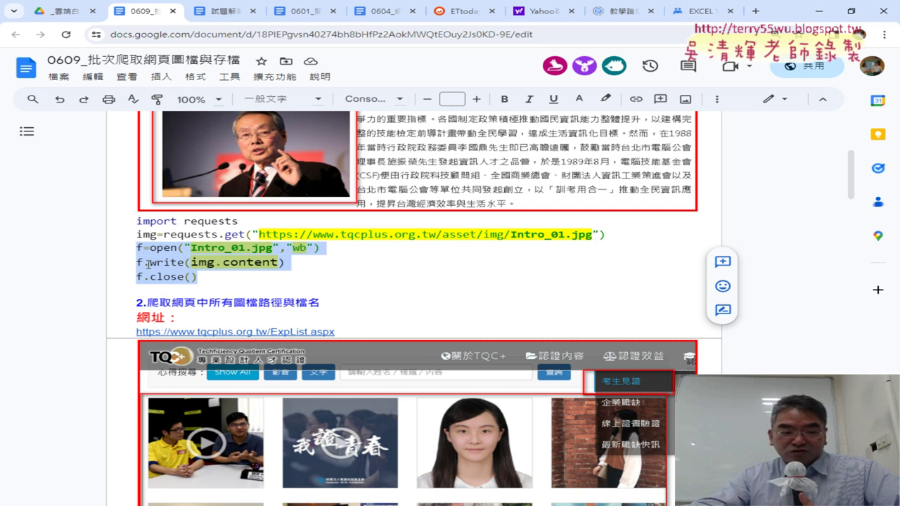
drag(286, 248, 314, 242)
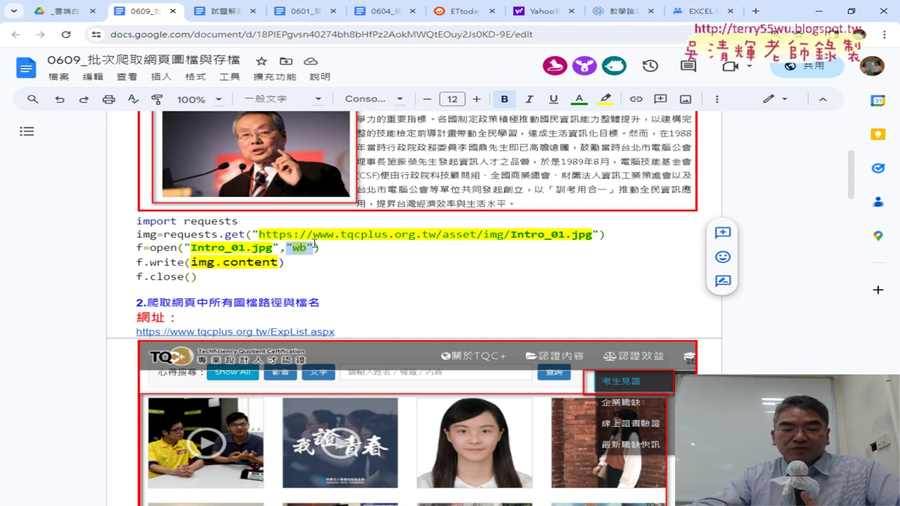
click(309, 246)
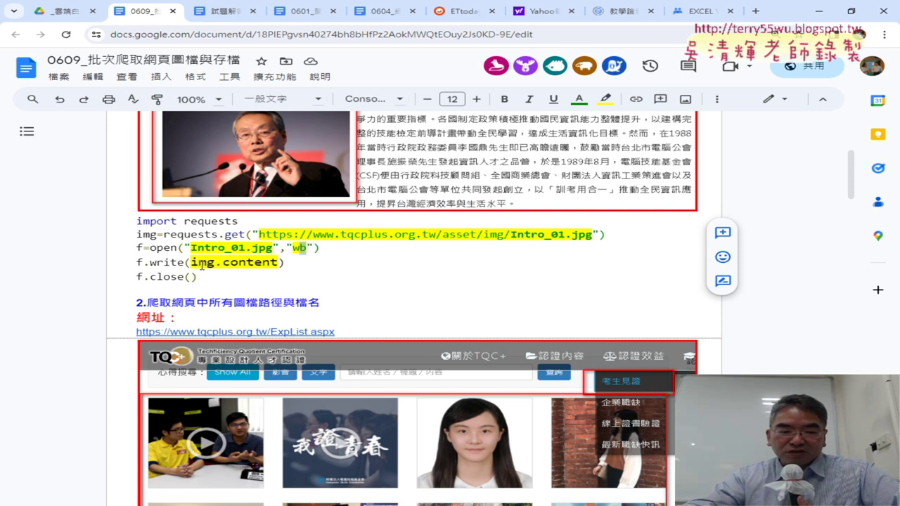
drag(192, 262, 280, 263)
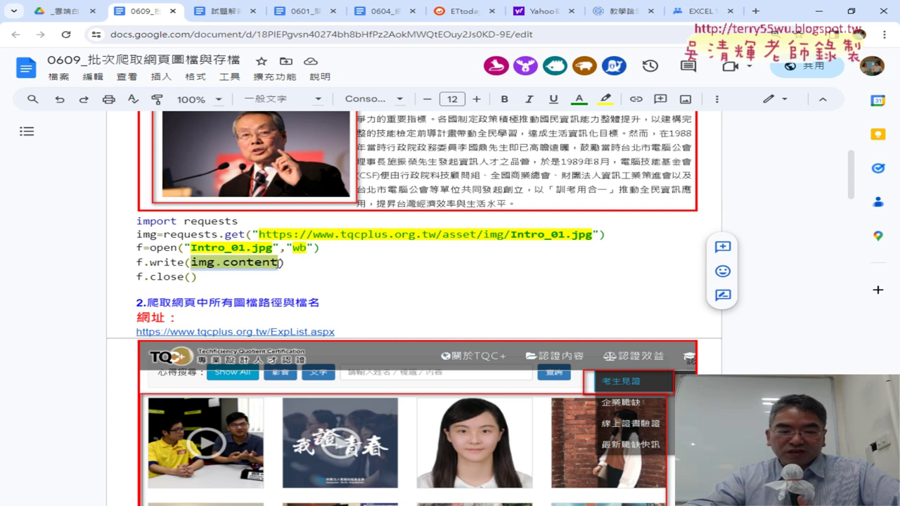
key(ctrl+shift+period)
key(ctrl+shift+period)
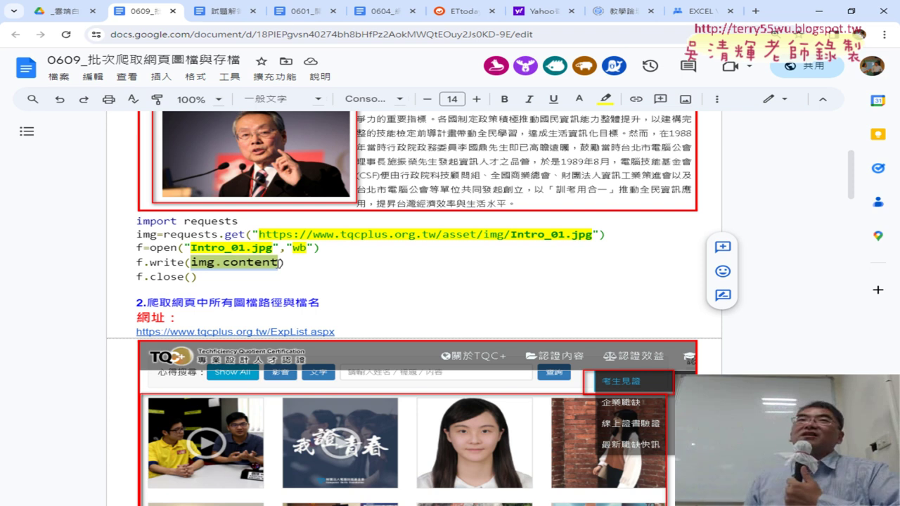
scroll(288, 180, up, 1)
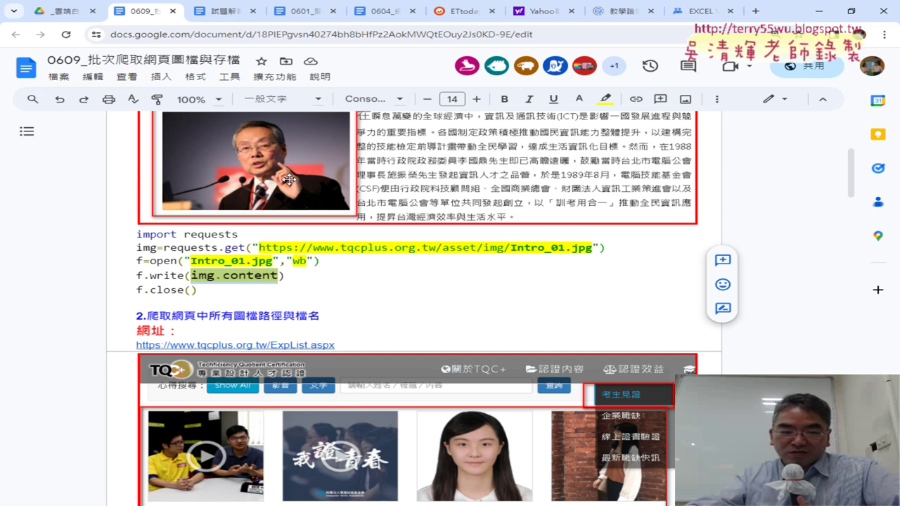
Step: Highlight the image URL and Intro_01.jpg in requests.get, then scroll to section 2's ExpList screenshot
scroll(288, 180, up, 3)
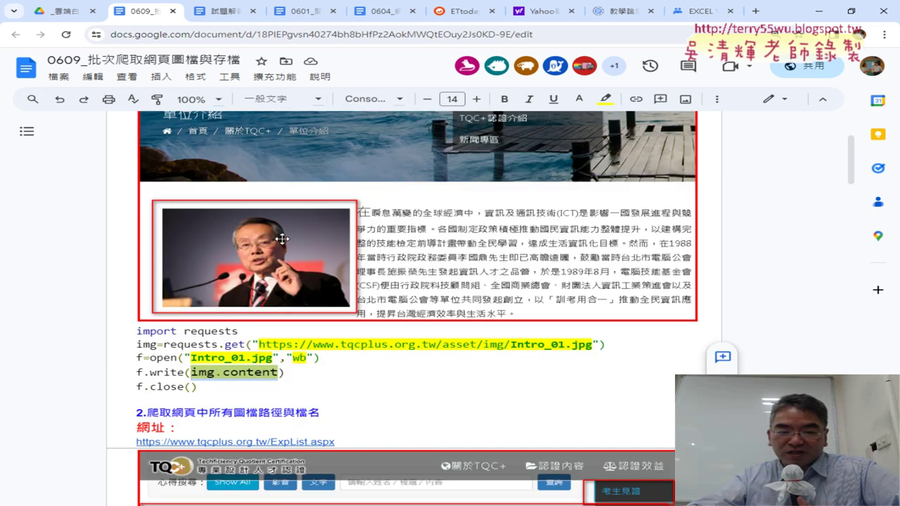
scroll(276, 233, down, 4)
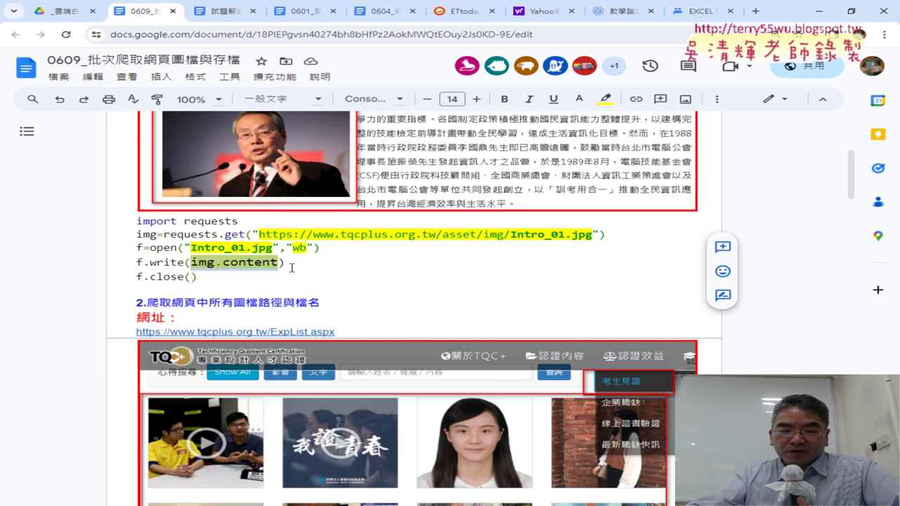
drag(594, 236, 268, 237)
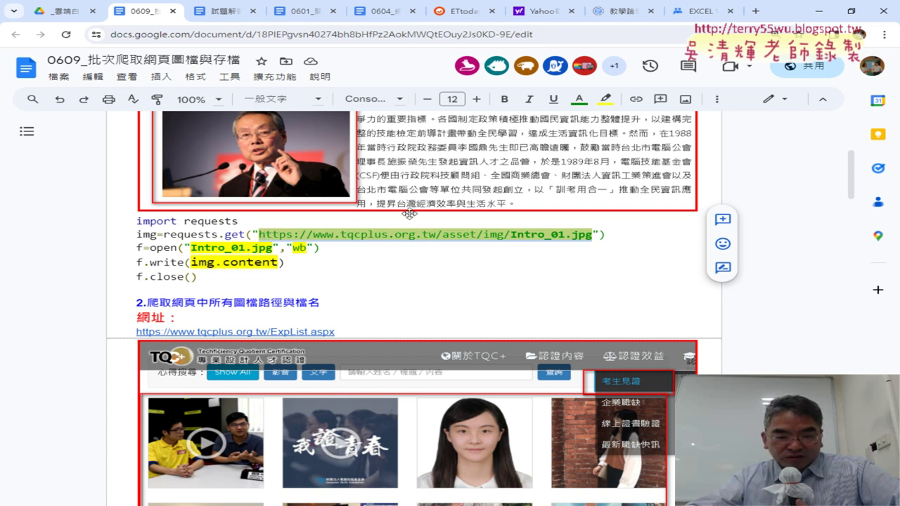
click(478, 235)
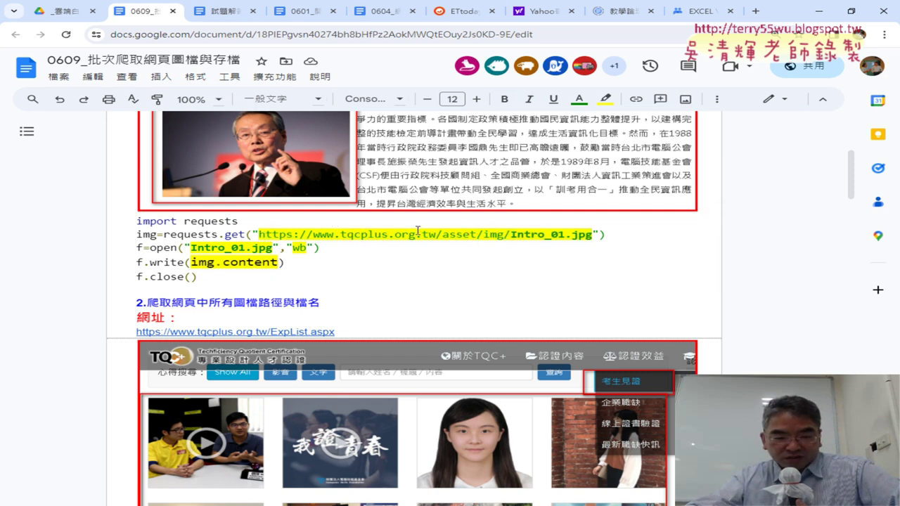
double_click(530, 232)
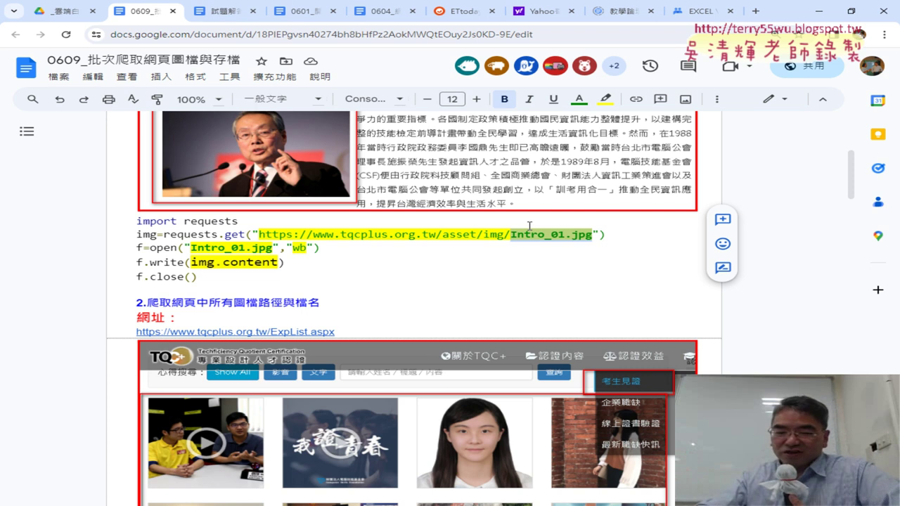
scroll(534, 218, down, 3)
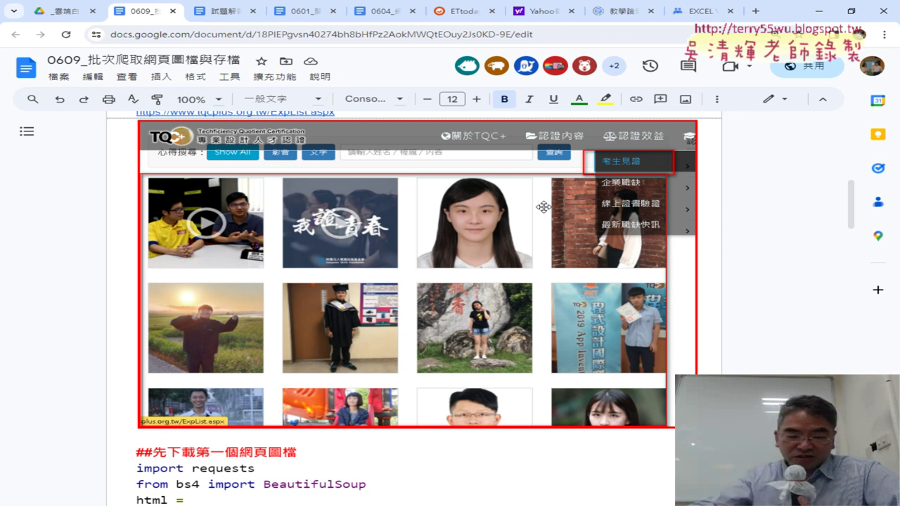
Step: Highlight "img" in find_all and "src" in get, then select the whole image-download code block
scroll(492, 253, down, 4)
click(443, 296)
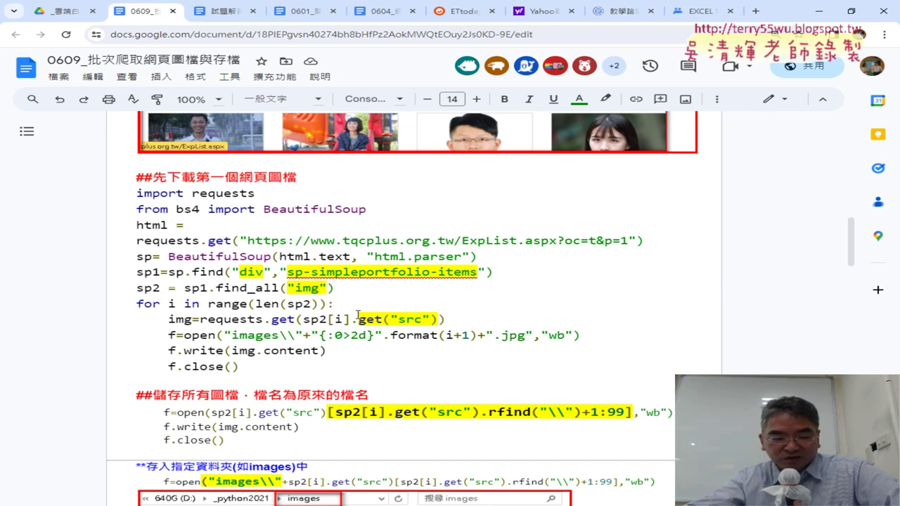
double_click(295, 289)
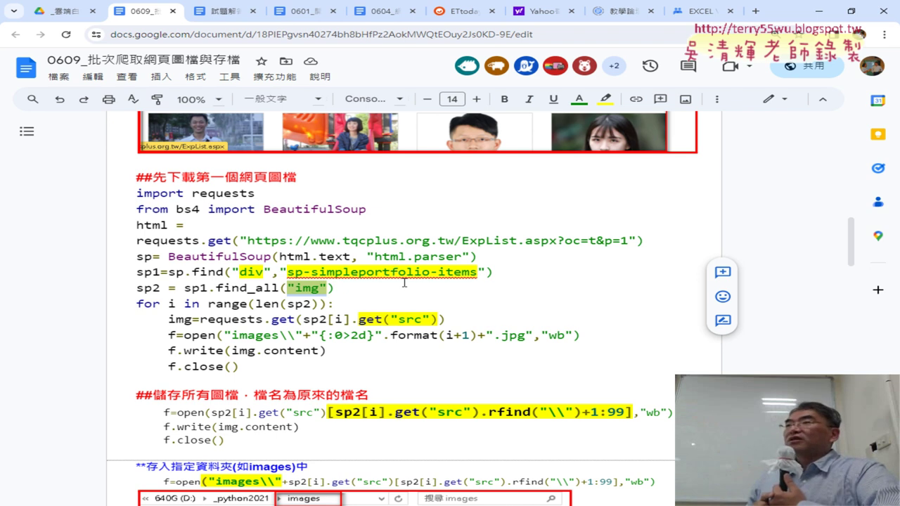
double_click(424, 320)
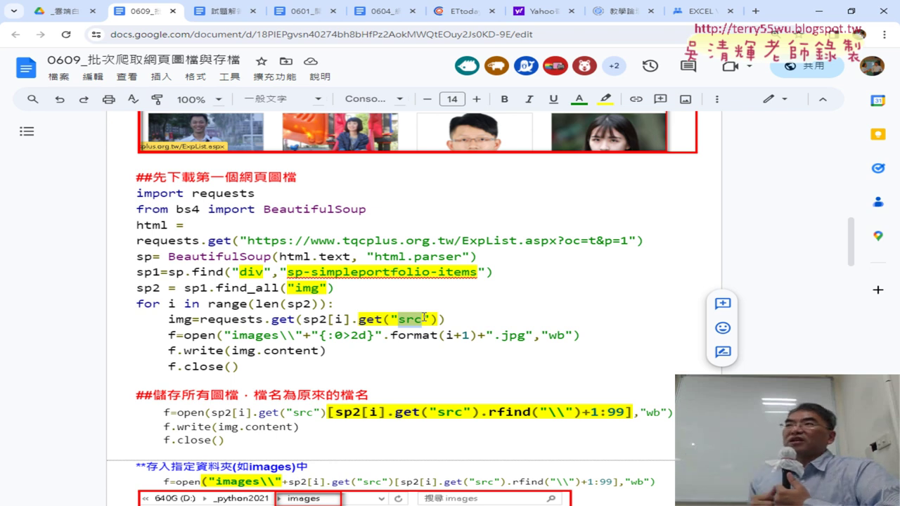
drag(239, 366, 110, 191)
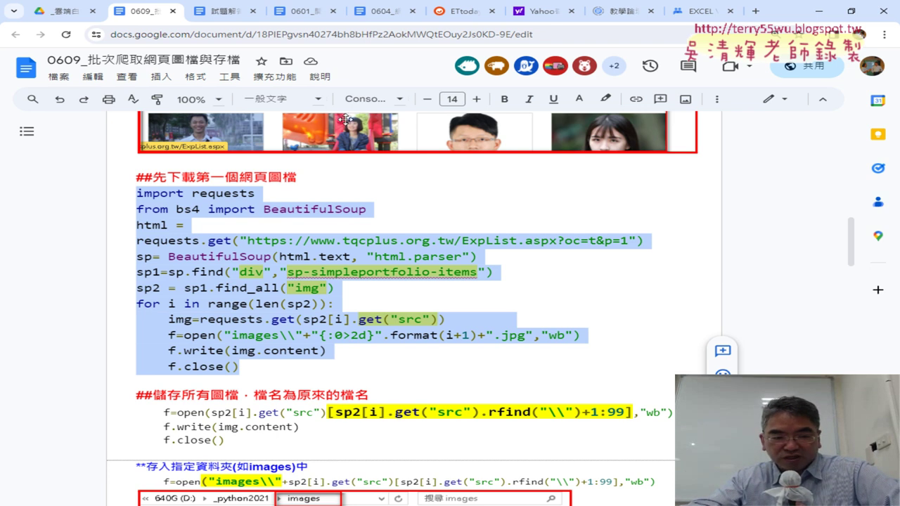
scroll(258, 234, down, 3)
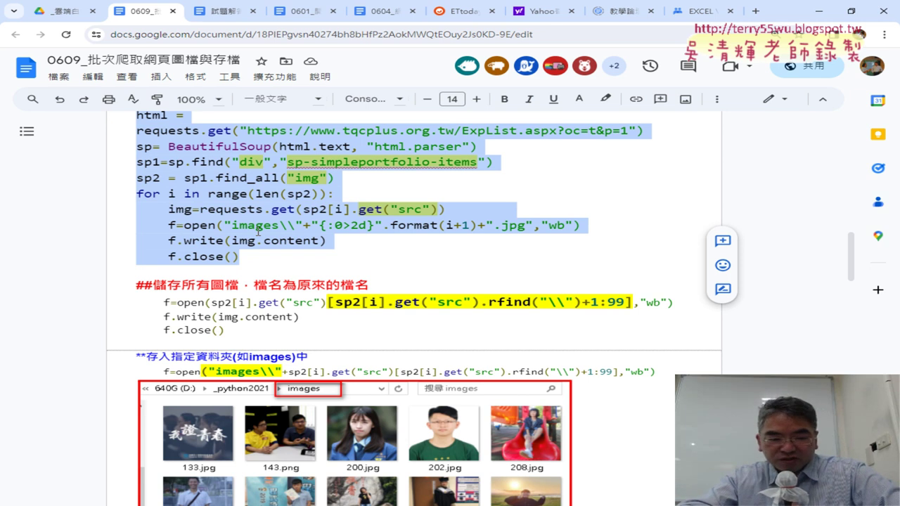
double_click(236, 225)
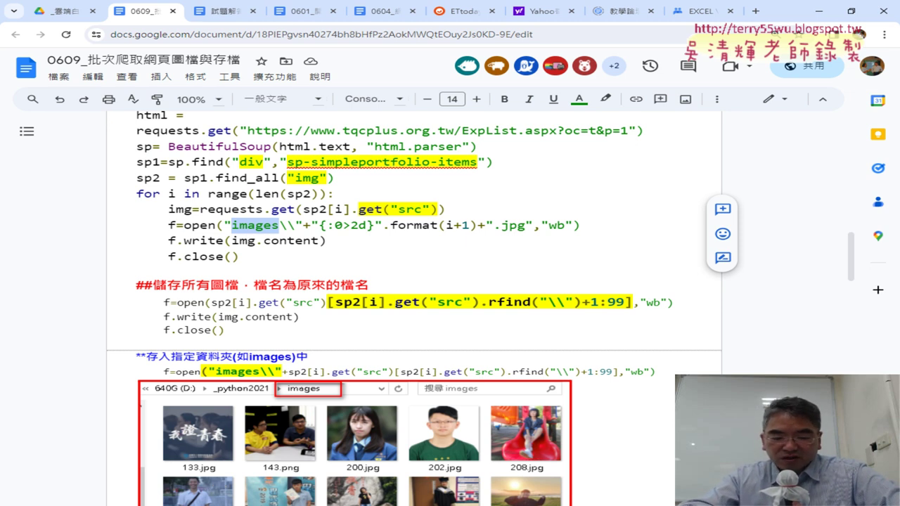
key(alt+Tab)
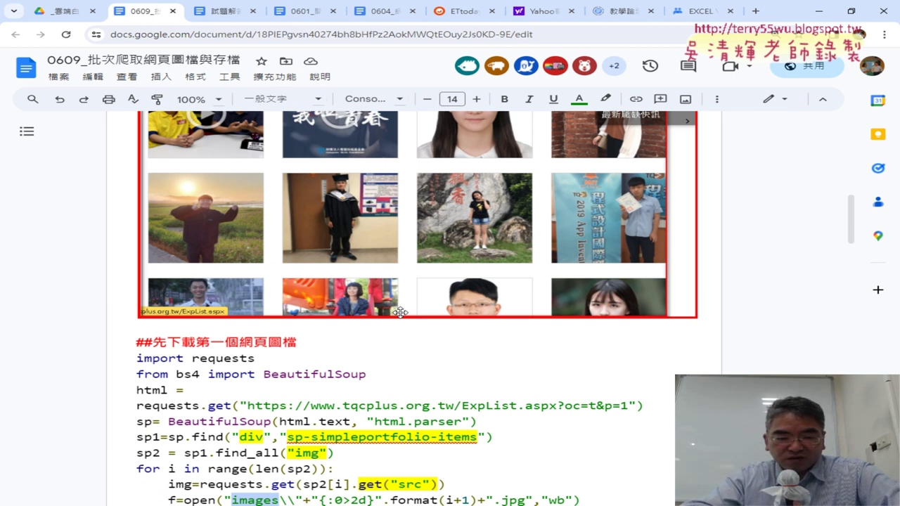
scroll(400, 312, down, 2)
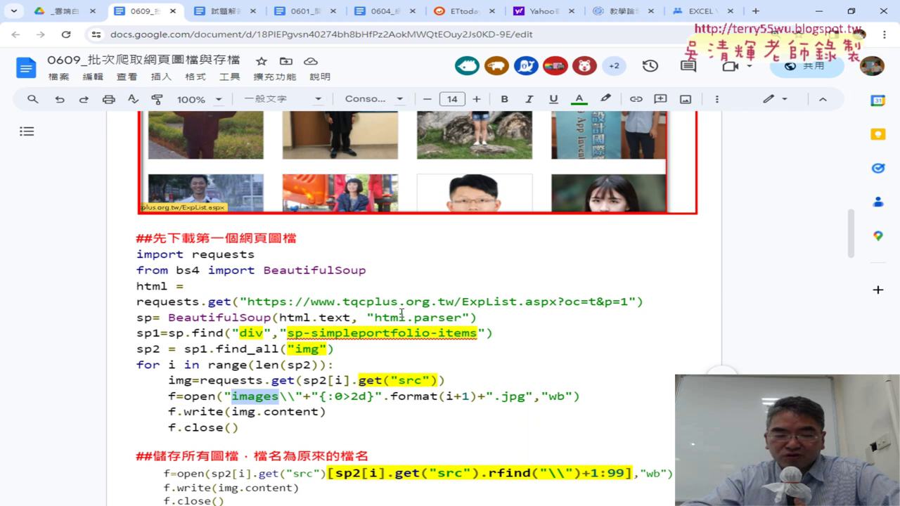
scroll(407, 318, down, 1)
click(273, 295)
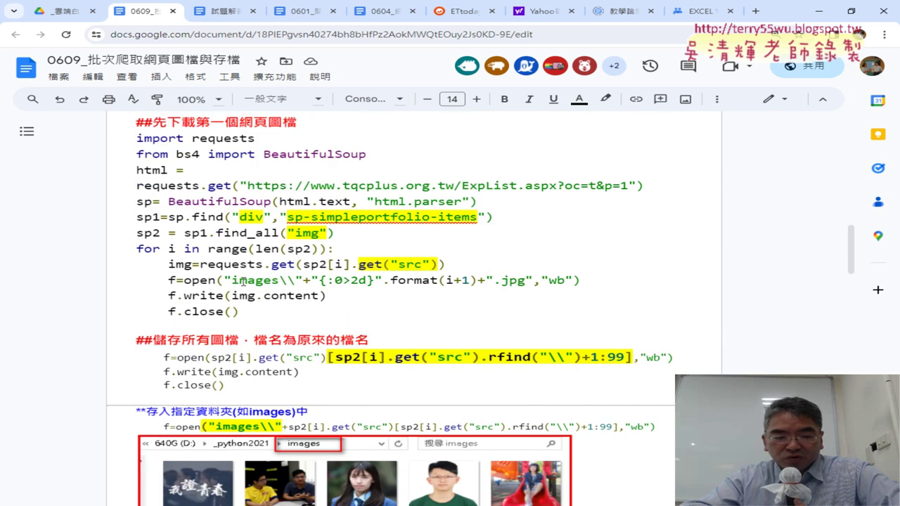
drag(233, 280, 281, 280)
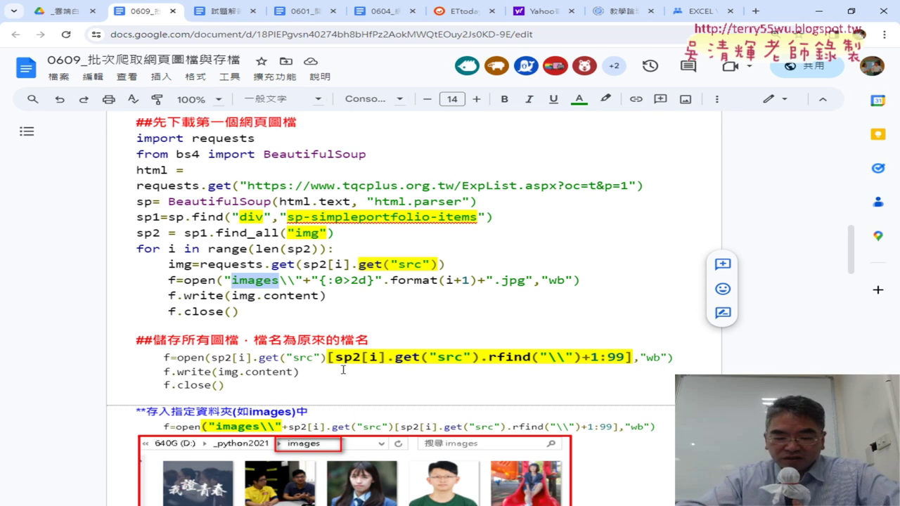
click(274, 505)
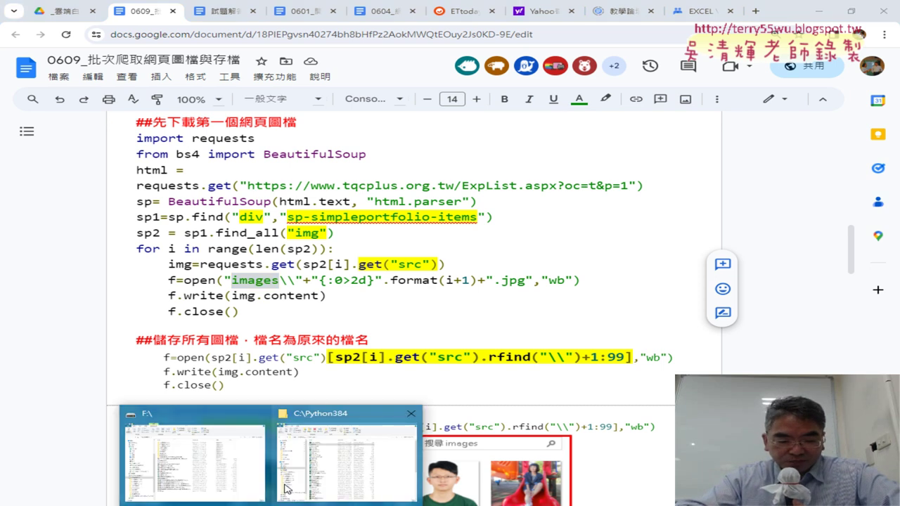
Step: Create a new folder named images in C:\Python384 and open it, then return to Spyder
click(287, 489)
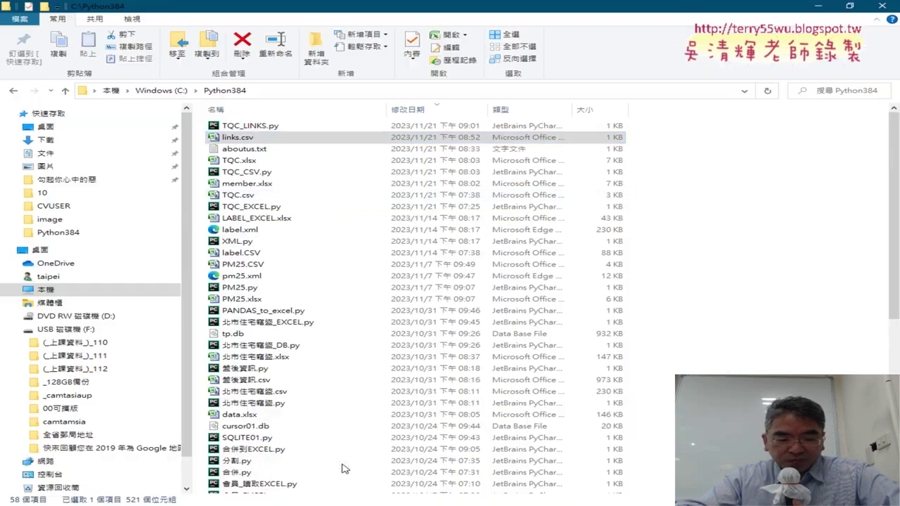
right_click(709, 181)
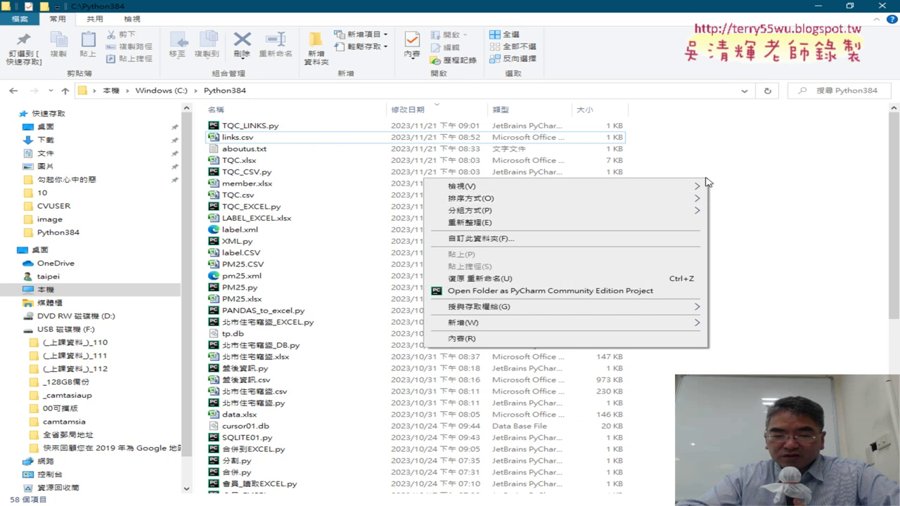
click(578, 323)
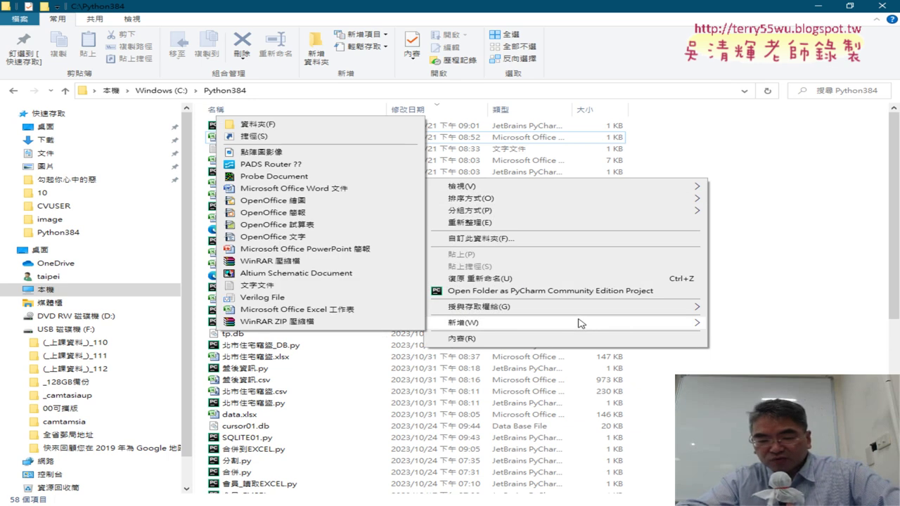
click(324, 126)
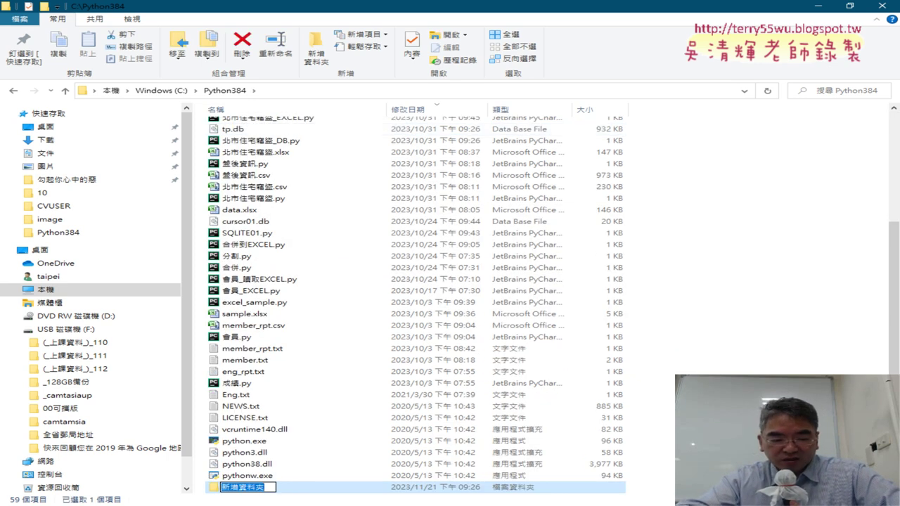
right_click(255, 487)
click(199, 384)
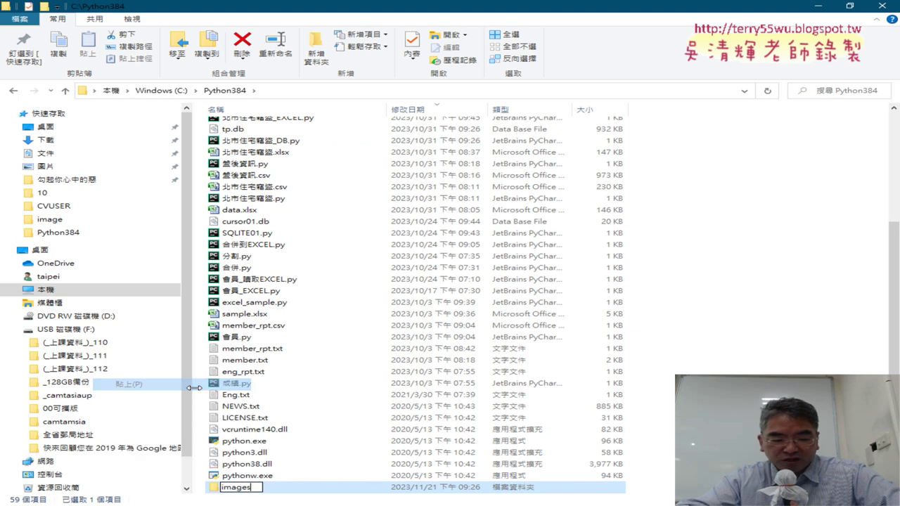
key(Return)
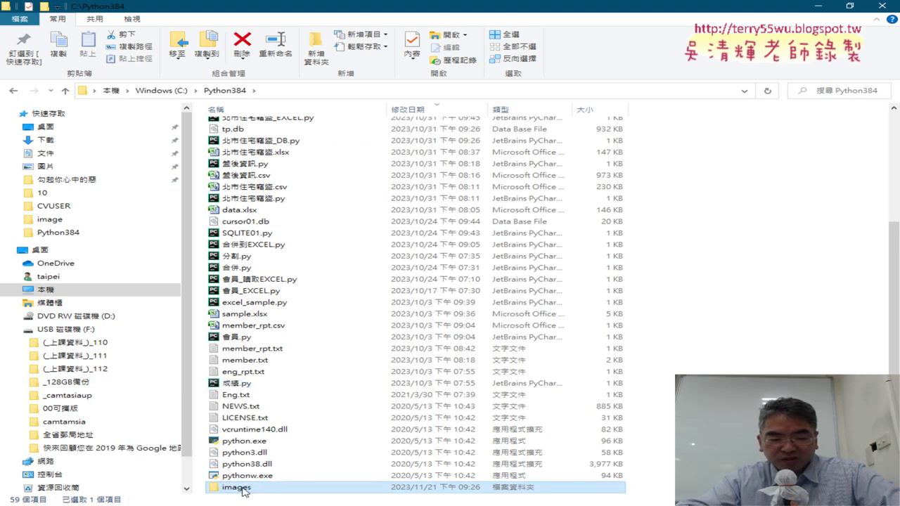
double_click(244, 488)
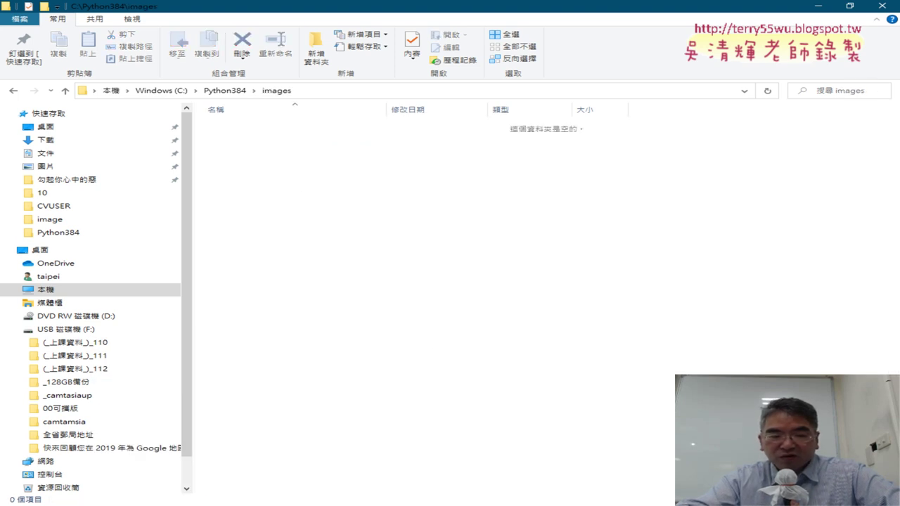
key(alt+Tab)
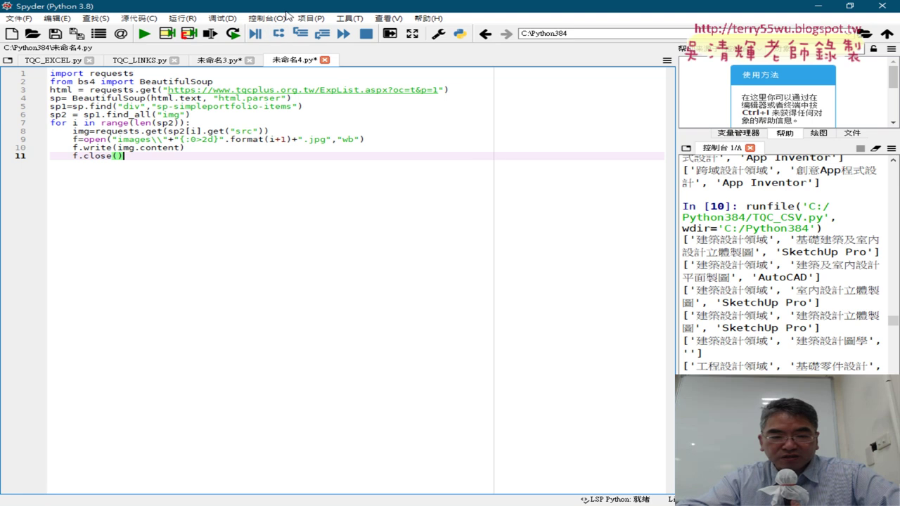
Step: Widen the Spyder console pane and zoom the editor text in twice
drag(677, 230, 461, 224)
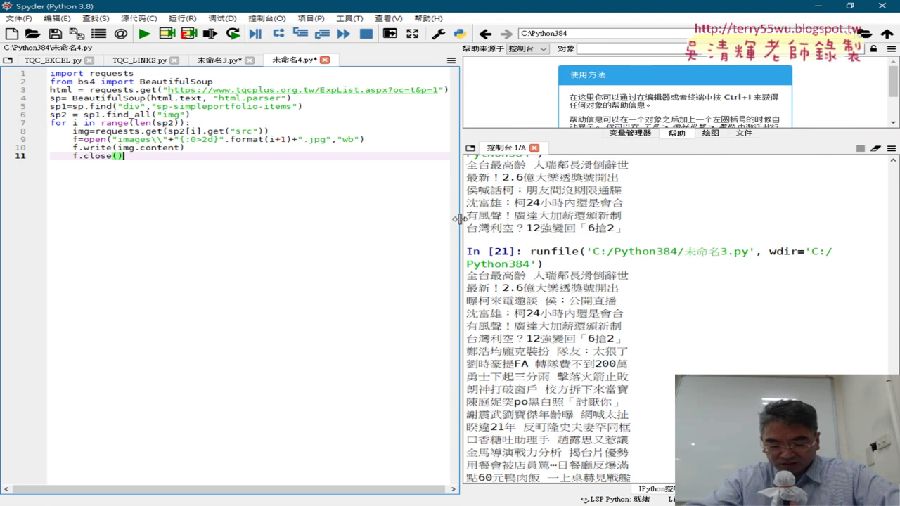
key(ctrl+plus)
key(ctrl+plus)
key(ctrl+plus)
key(ctrl+plus)
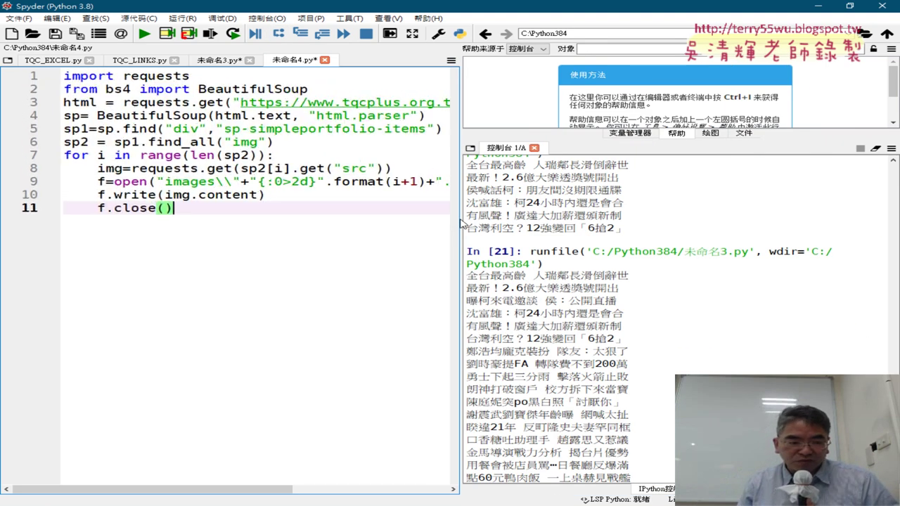
key(ctrl+plus)
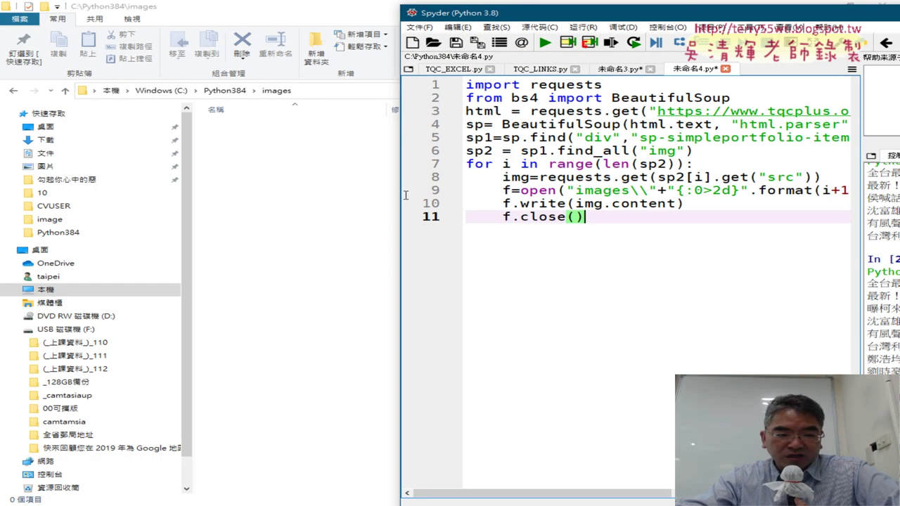
Step: Run the script, then view the images folder's 01.jpg to 12.jpg downloads as 大圖示 large icons
click(649, 190)
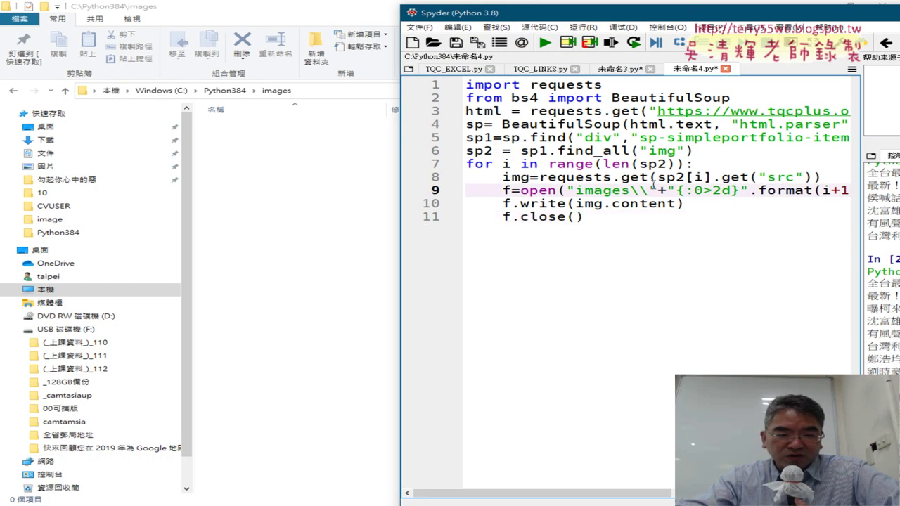
click(546, 43)
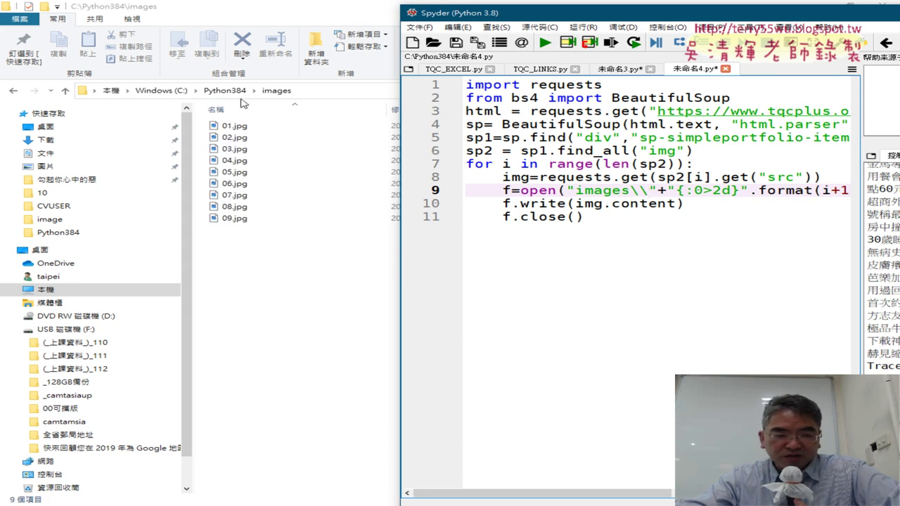
click(281, 286)
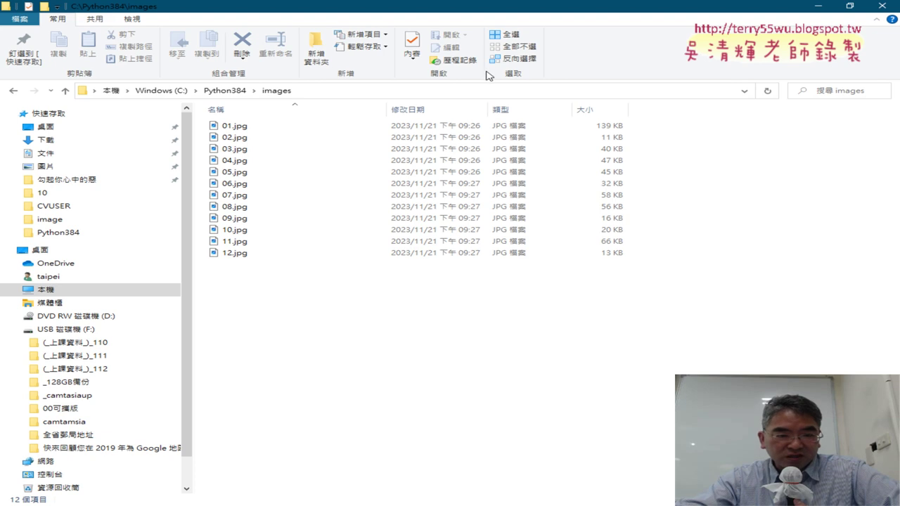
click(132, 20)
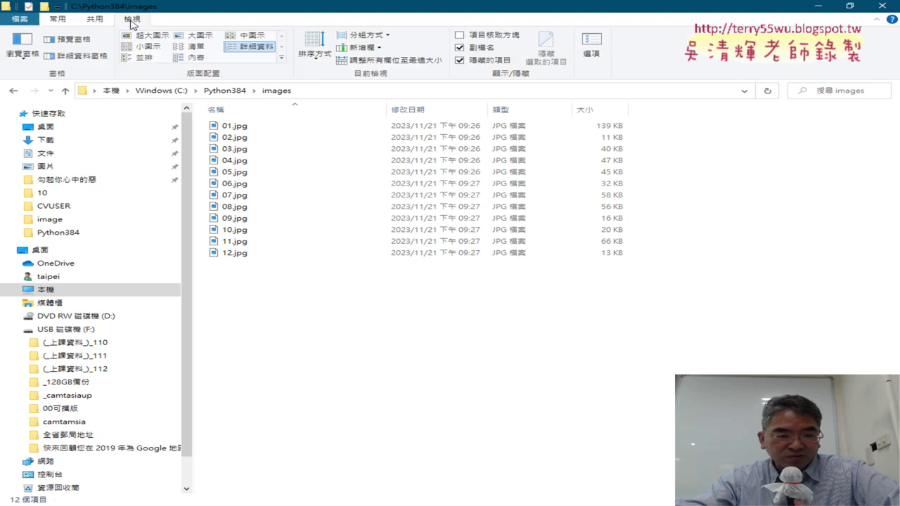
click(194, 36)
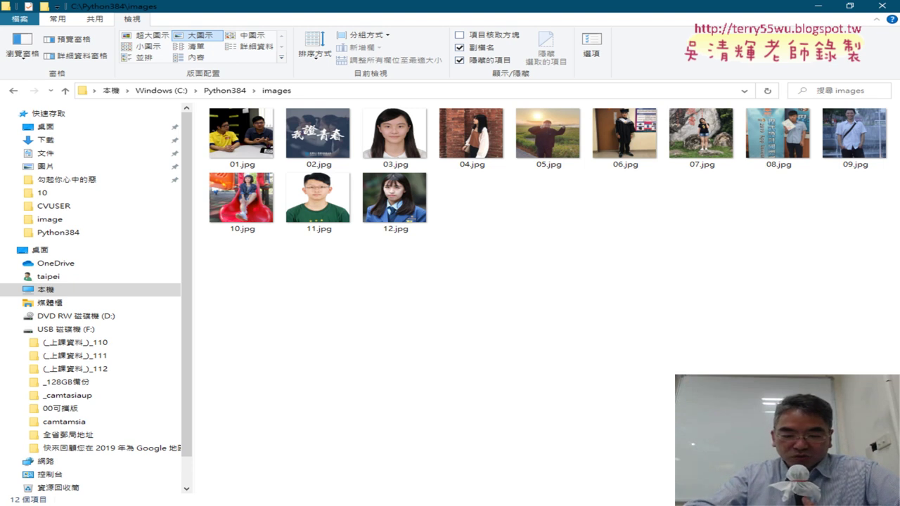
Step: Compare the images folder with the notes, then open the 0604_網頁資料擷取 document tab
key(alt+Tab)
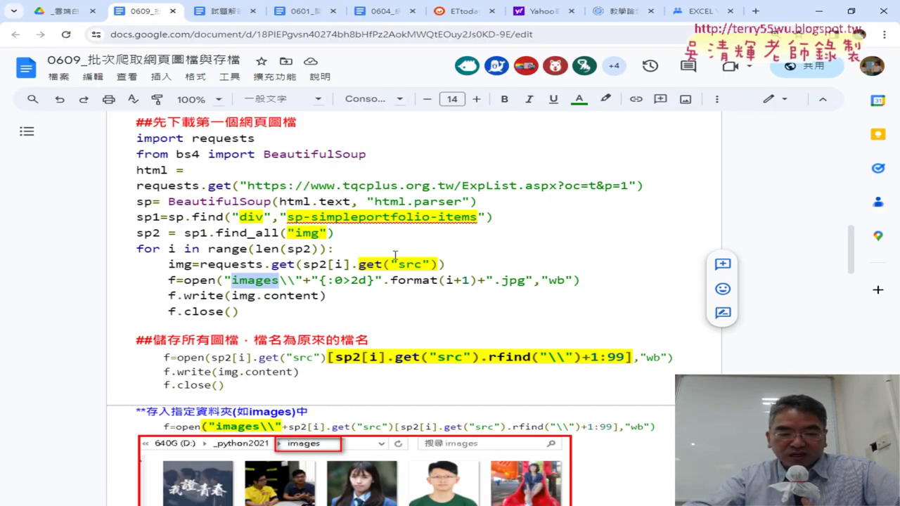
drag(278, 281, 232, 281)
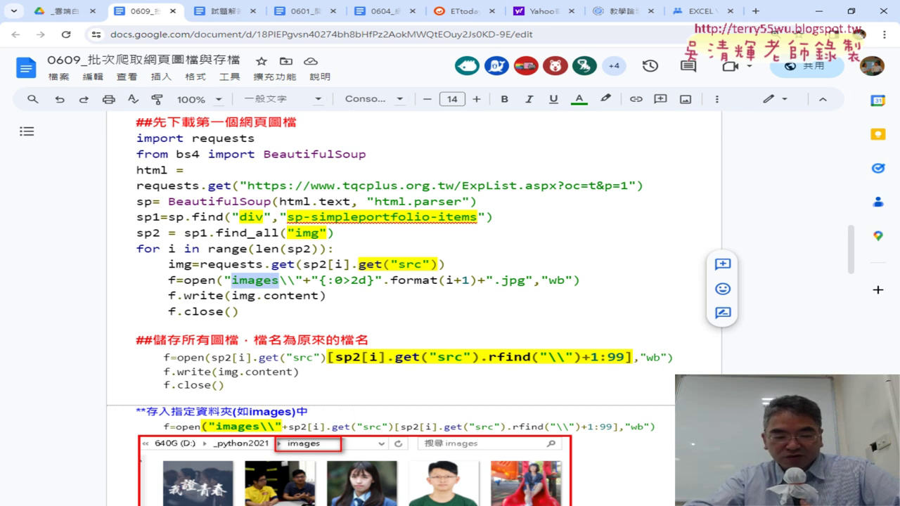
key(alt+Tab)
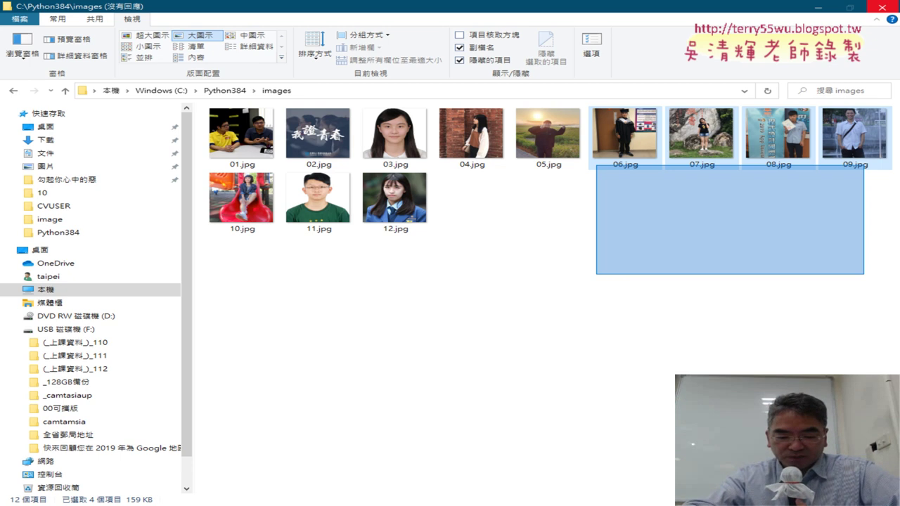
key(alt+Tab)
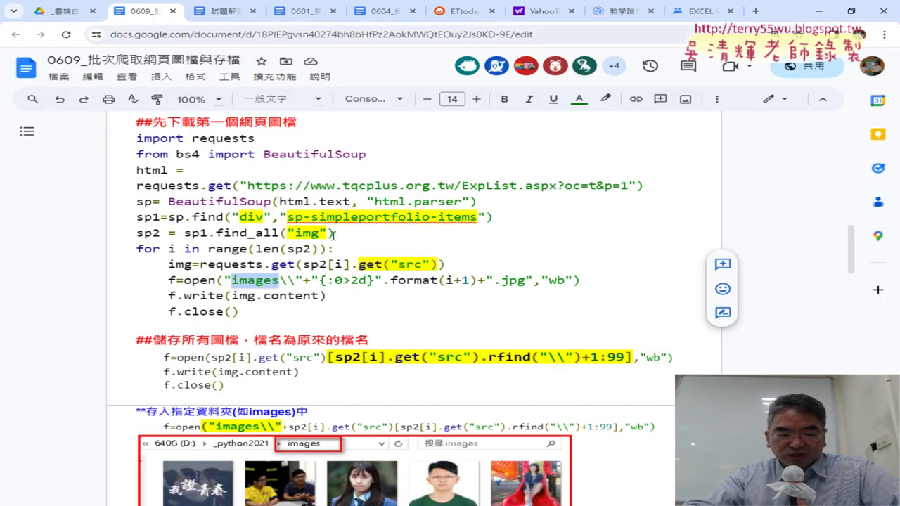
click(383, 11)
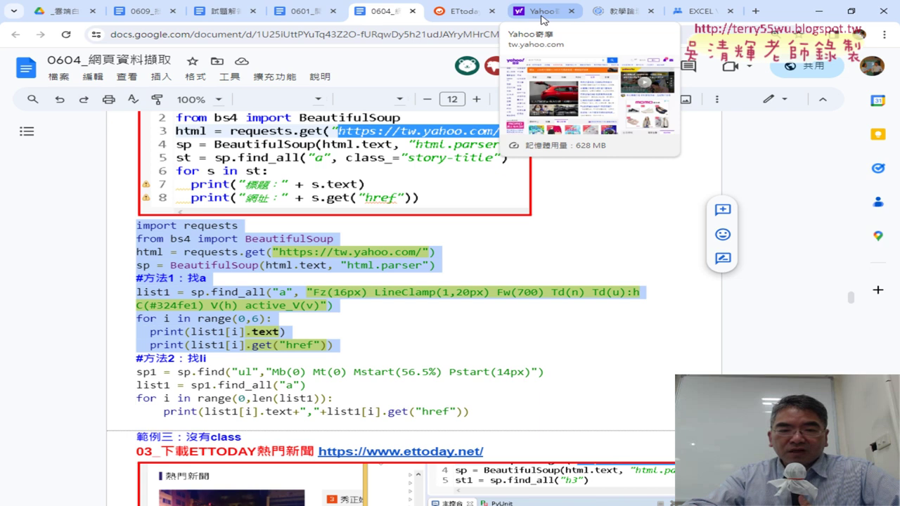
mouse_move(541, 12)
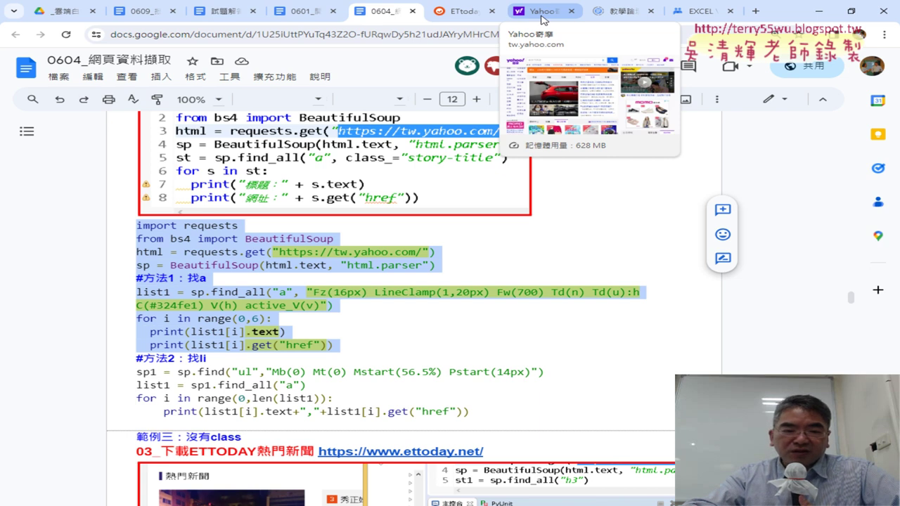
Step: On the Yahoo homepage, show the 娛樂 headlines and inspect one headline with Ctrl+Shift+C
drag(542, 19, 457, 12)
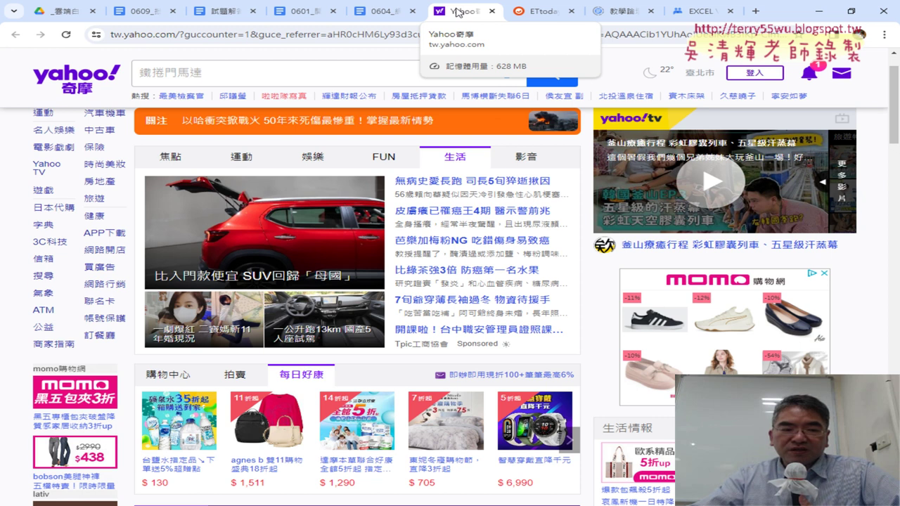
click(299, 157)
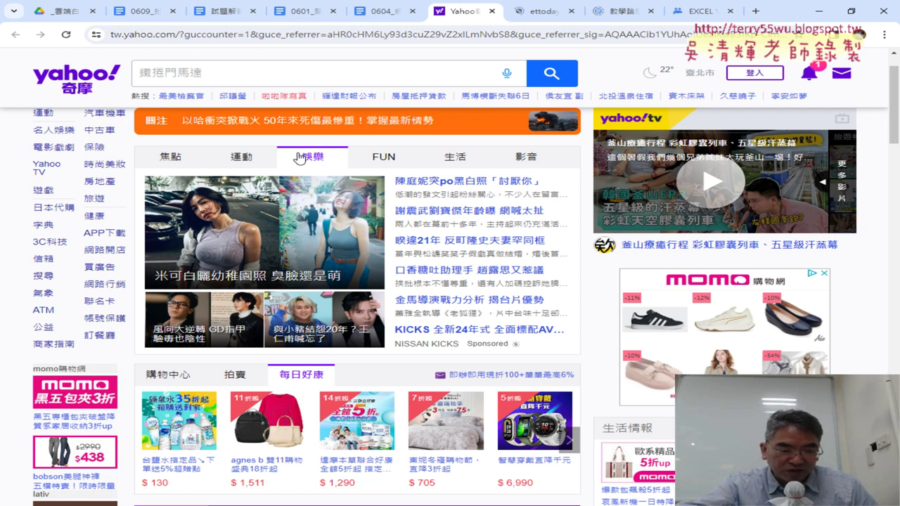
key(ctrl+shift+c)
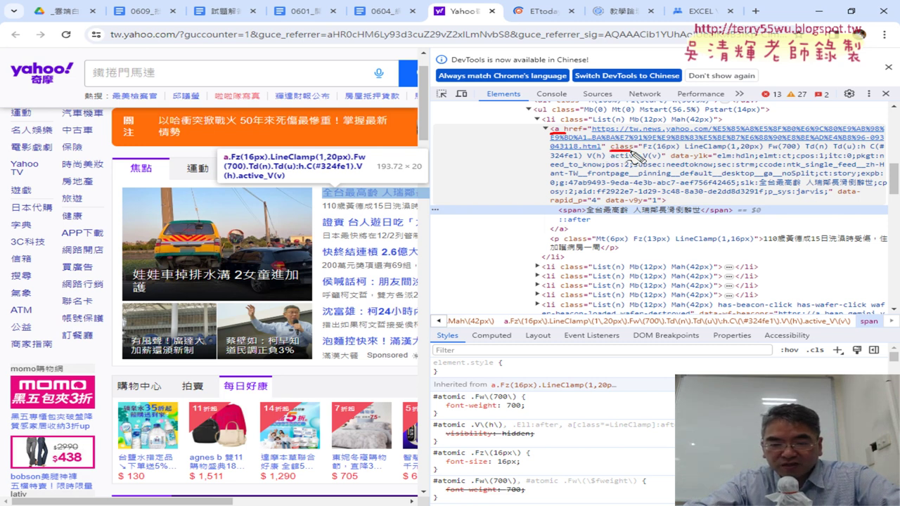
Step: Copy the headline link's class value and search the Elements markup, reaching match 1 of 36
drag(681, 159, 879, 153)
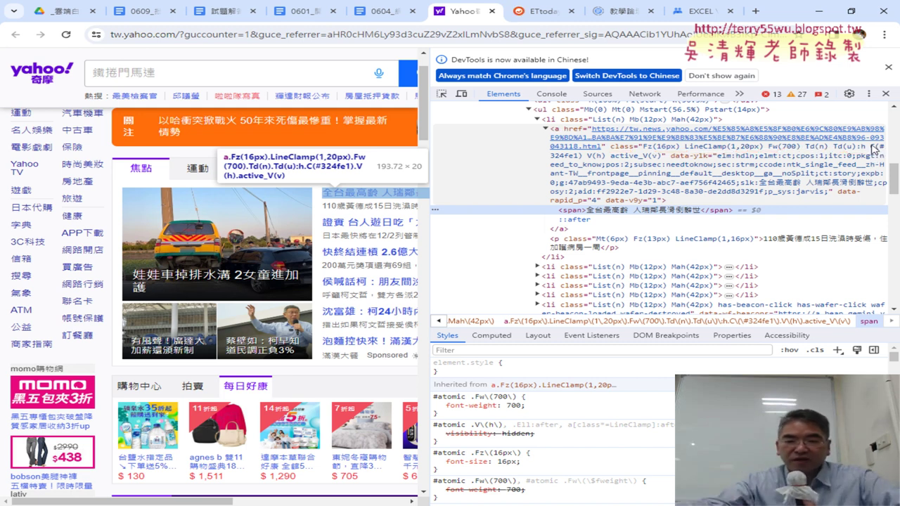
key(Escape)
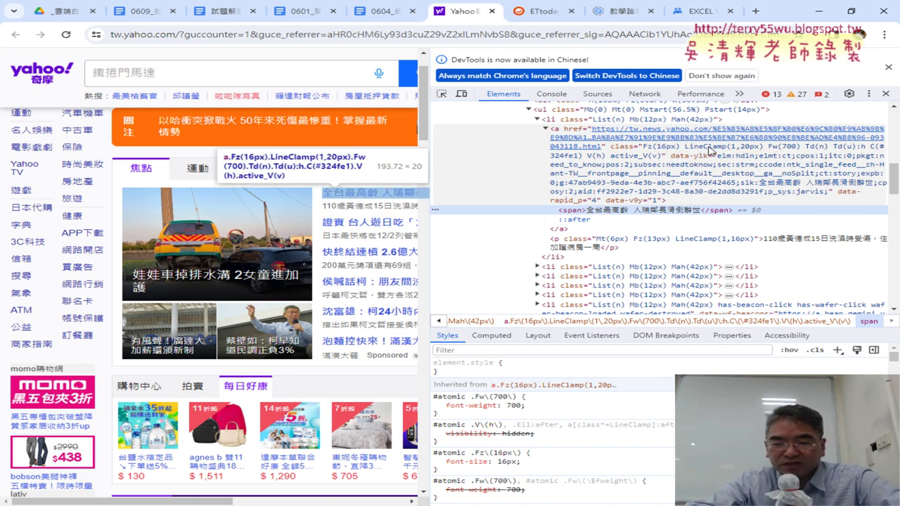
click(712, 150)
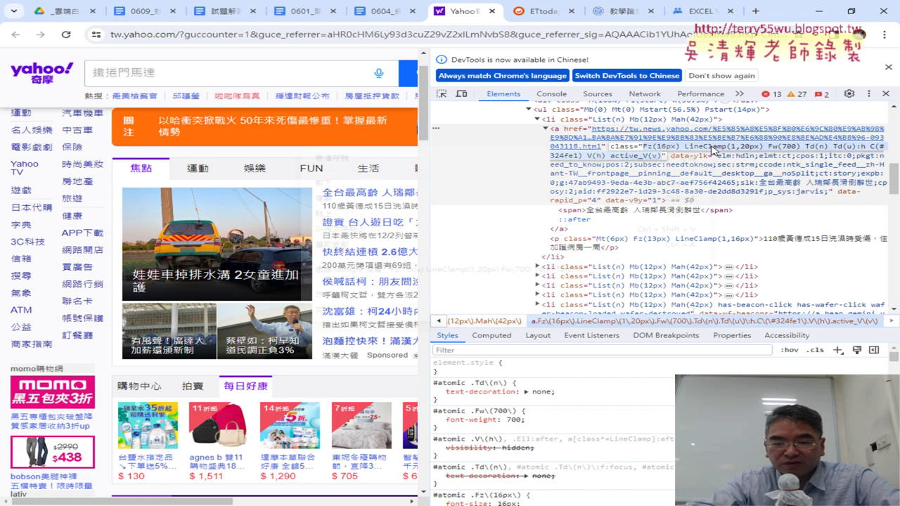
right_click(711, 151)
click(618, 201)
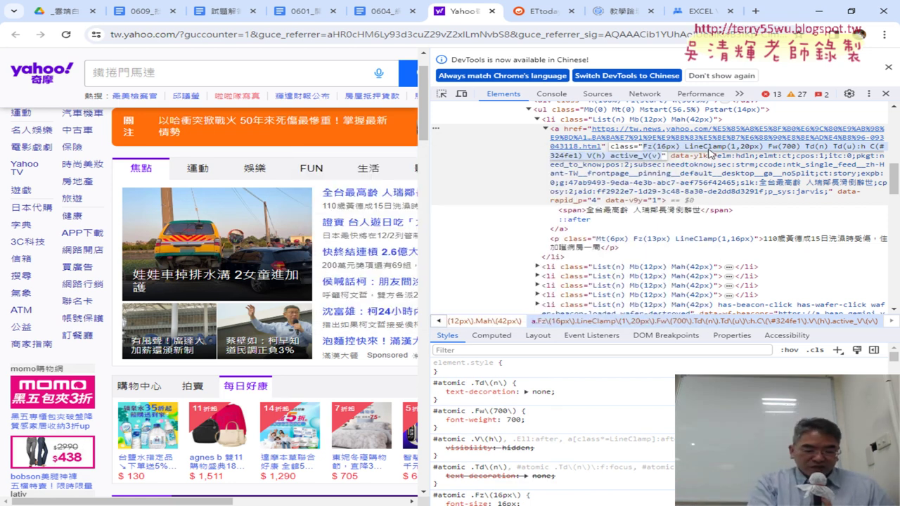
key(ctrl+f)
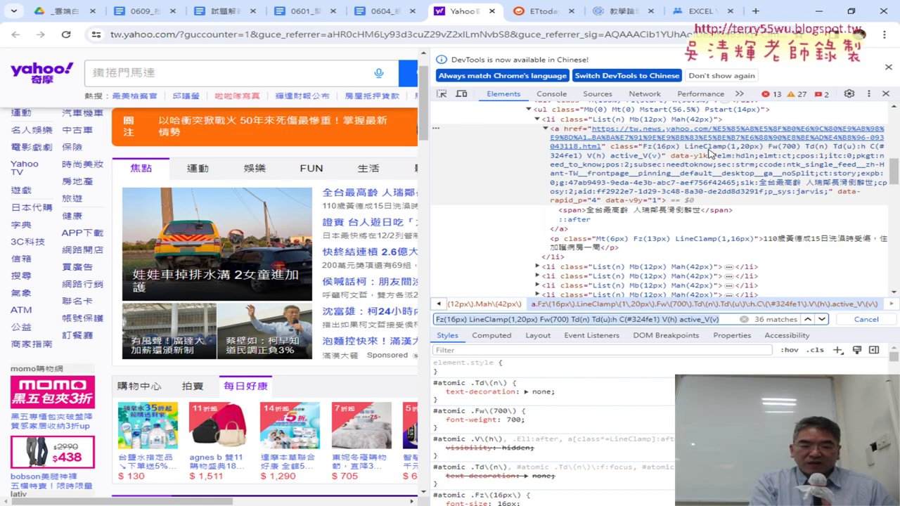
key(Return)
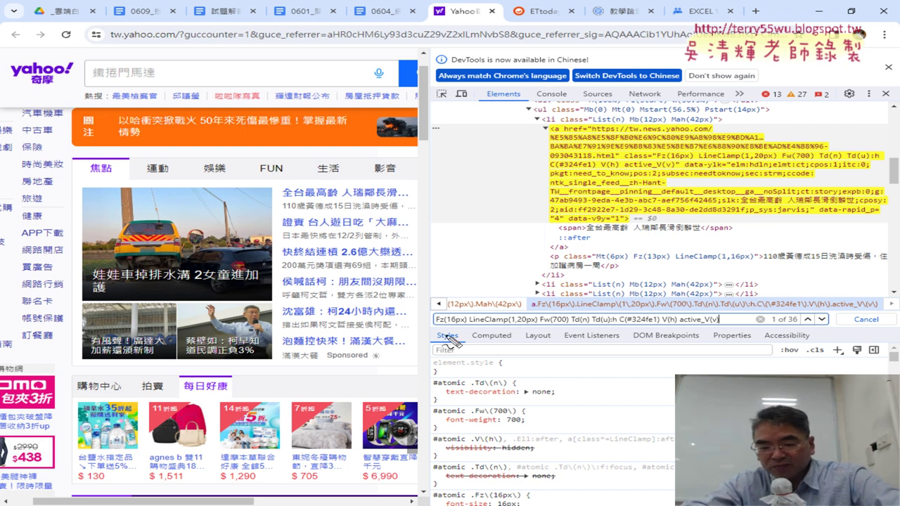
Step: Draw pen annotations over the Yahoo page and DevTools, then clear them
drag(462, 328, 716, 328)
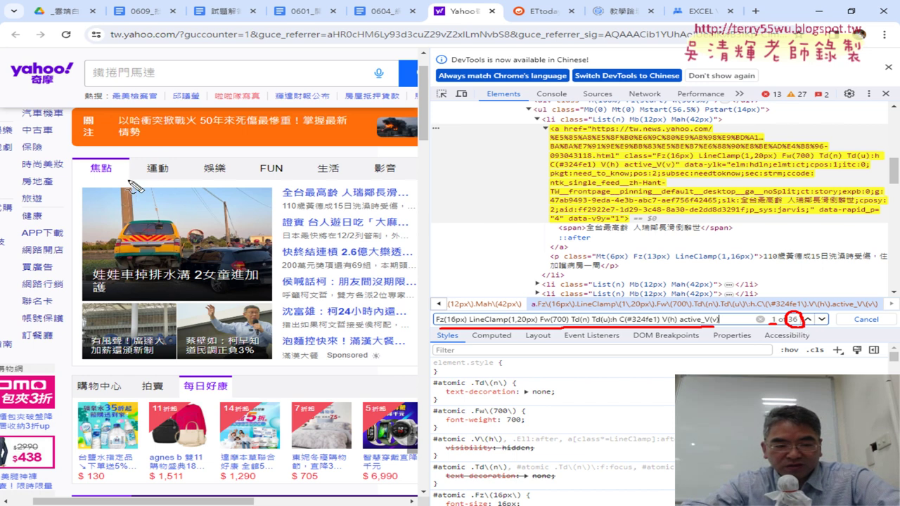
drag(121, 181, 122, 180)
drag(337, 372, 341, 372)
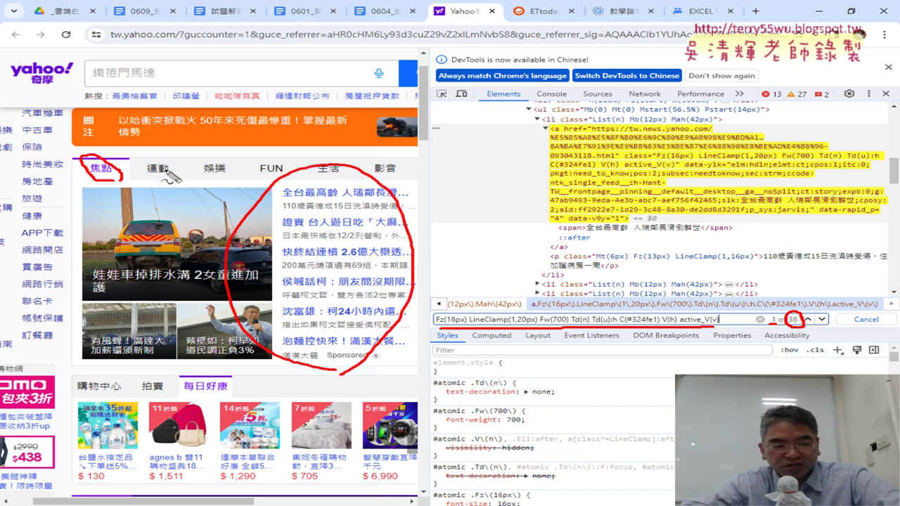
drag(167, 177, 395, 180)
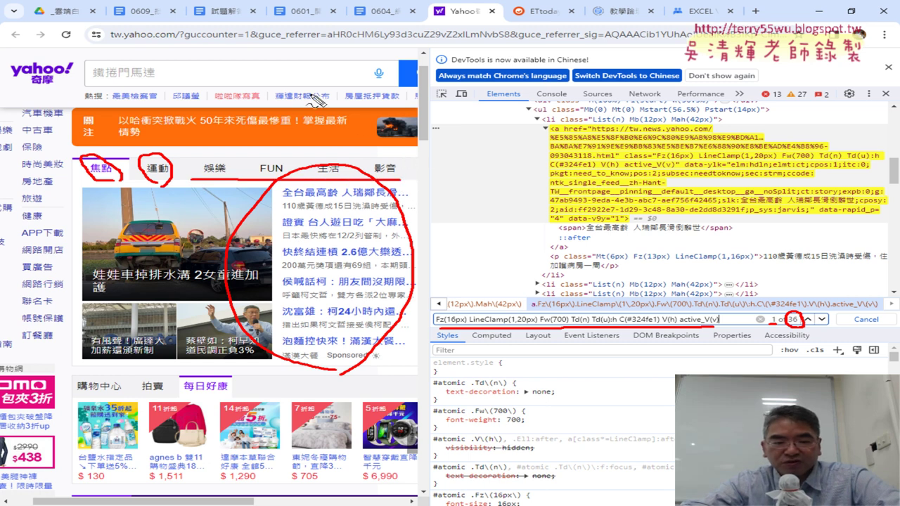
drag(302, 99, 274, 138)
mouse_move(470, 211)
mouse_down()
mouse_move(450, 256)
mouse_move(439, 243)
mouse_move(489, 257)
mouse_up()
drag(489, 224, 461, 260)
drag(523, 213, 507, 251)
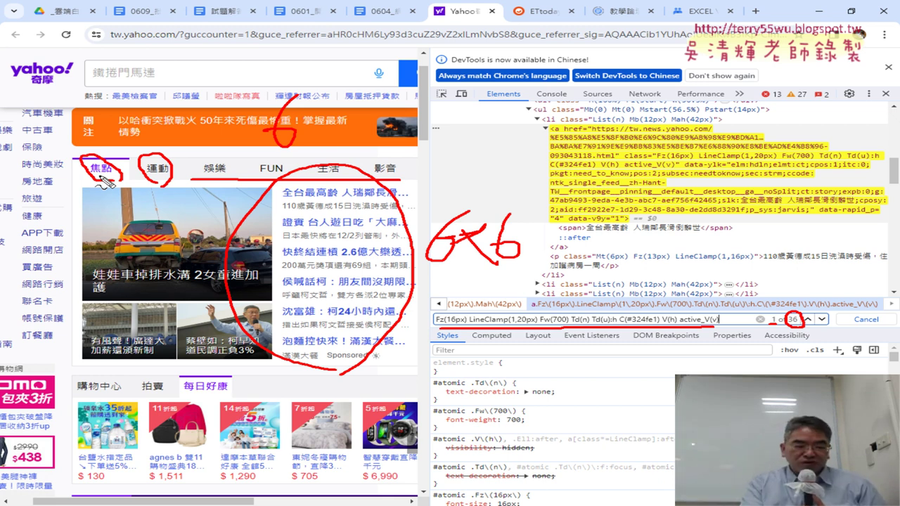
key(Escape)
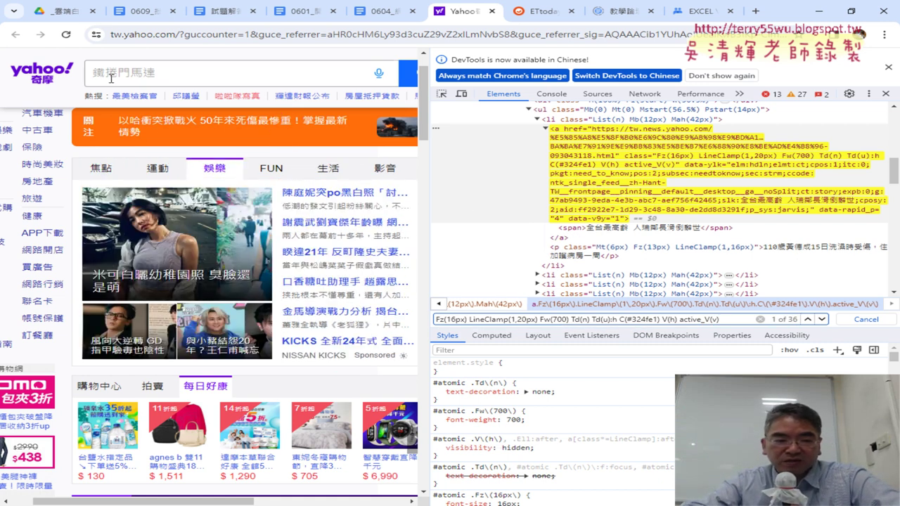
Step: Reload the Yahoo home page and select the end of its web address
click(44, 76)
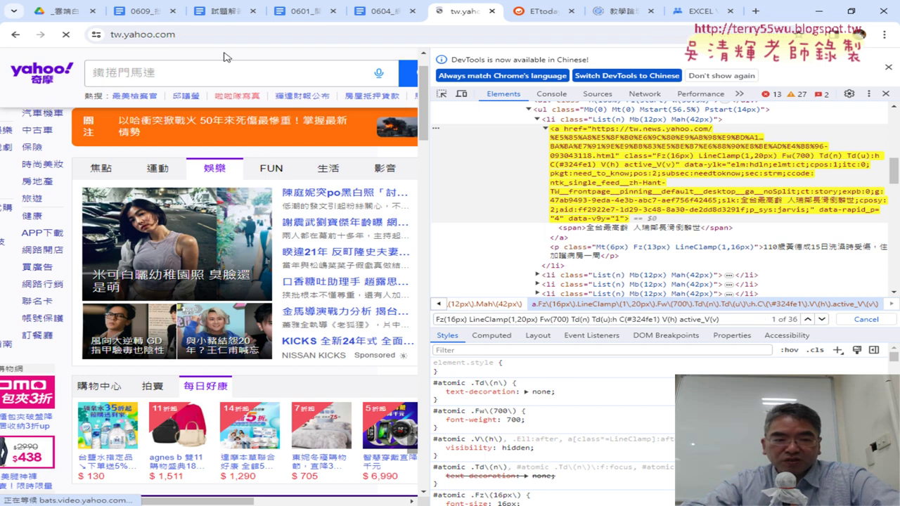
double_click(252, 34)
right_click(254, 37)
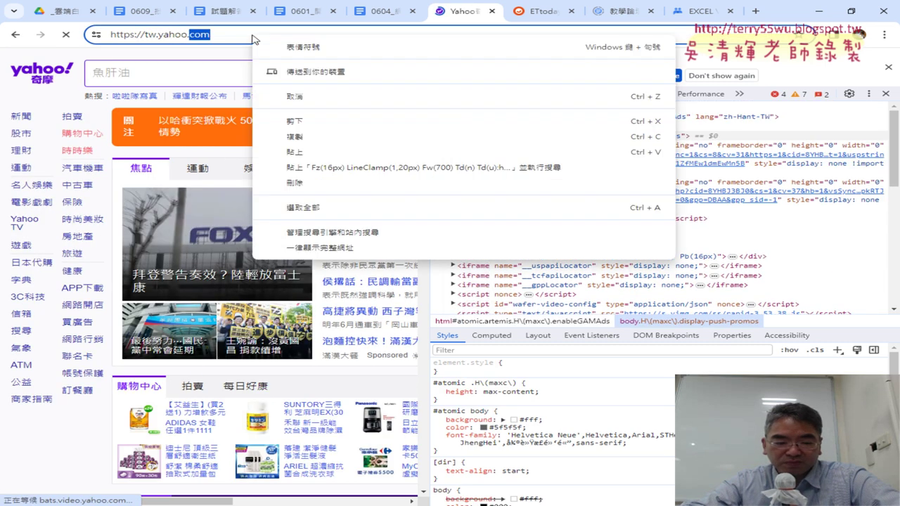
Step: In maximized Spyder, open 未命名3.py and delete the old class string on line 6
key(alt+Tab)
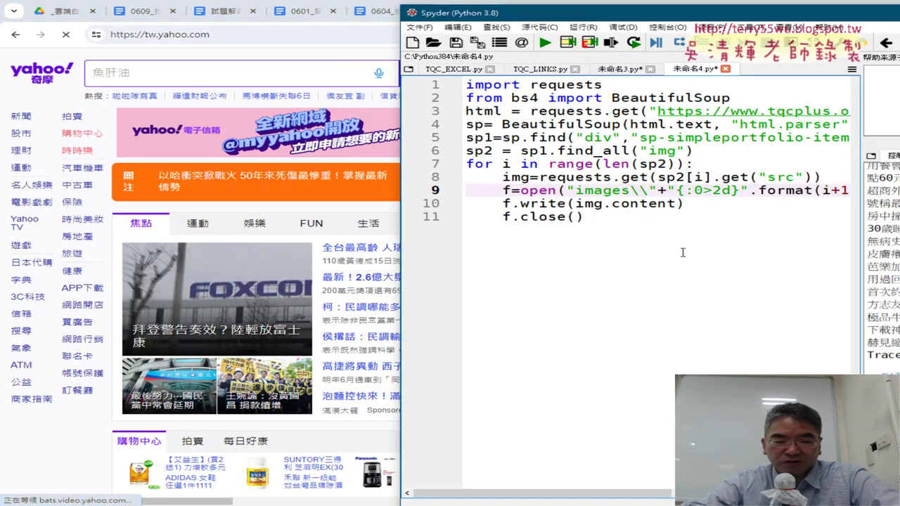
double_click(789, 14)
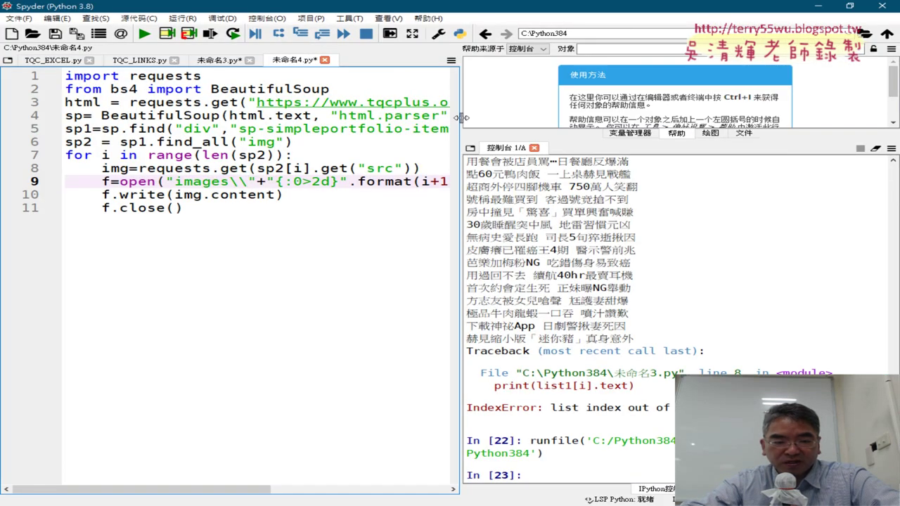
drag(460, 118, 675, 119)
click(216, 61)
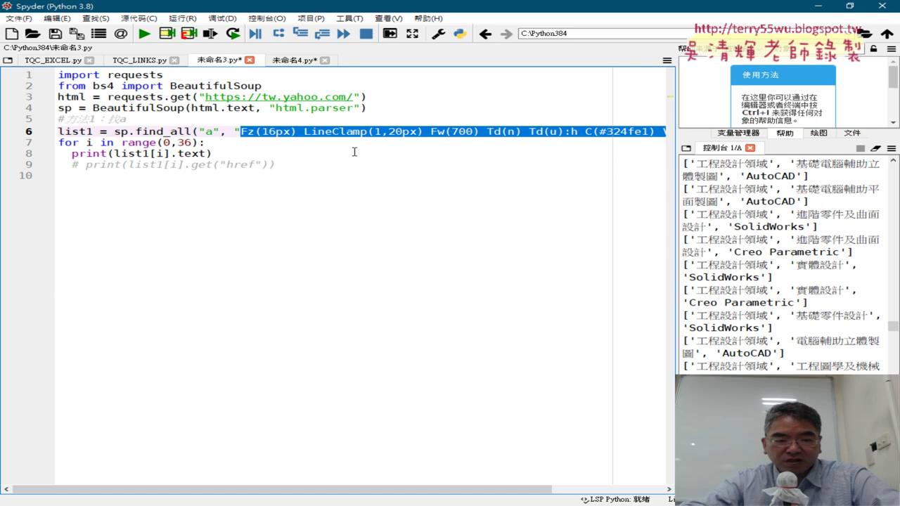
key(Delete)
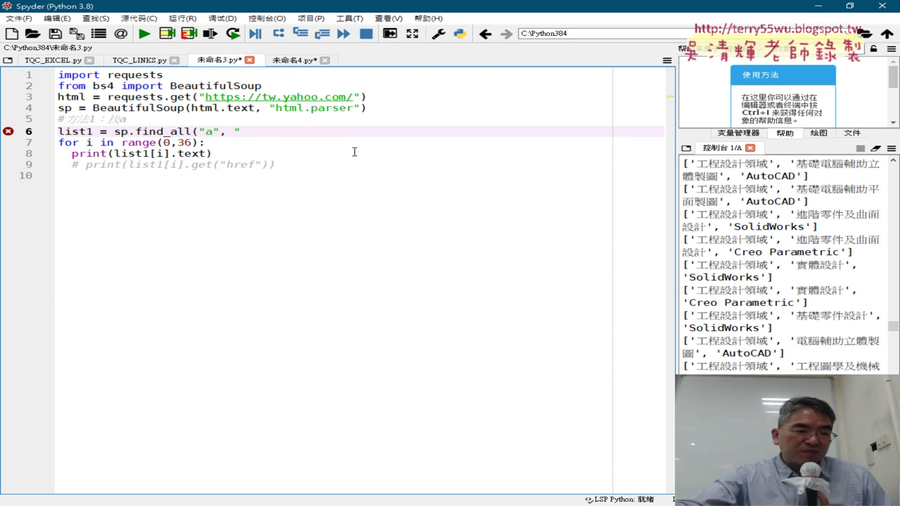
Step: Select the first lines of code and enlarge the editor text two zoom steps
drag(206, 96, 356, 96)
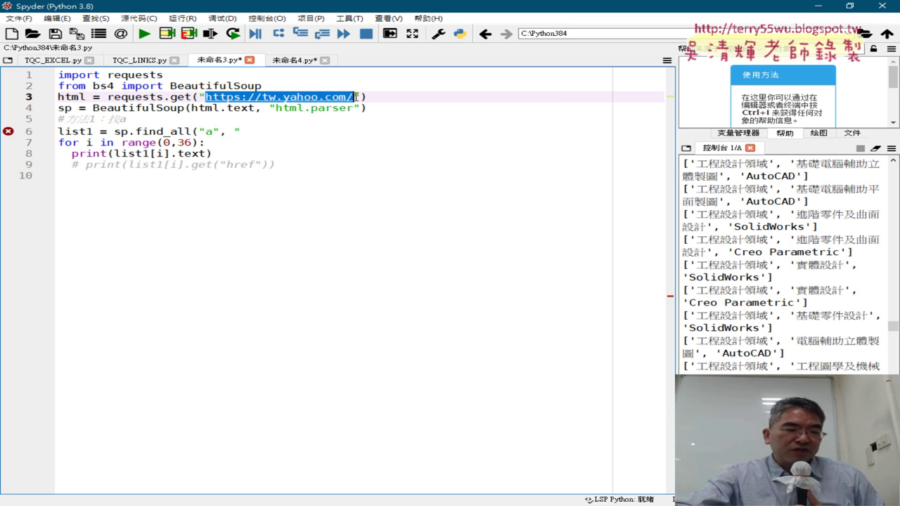
drag(367, 108, 59, 73)
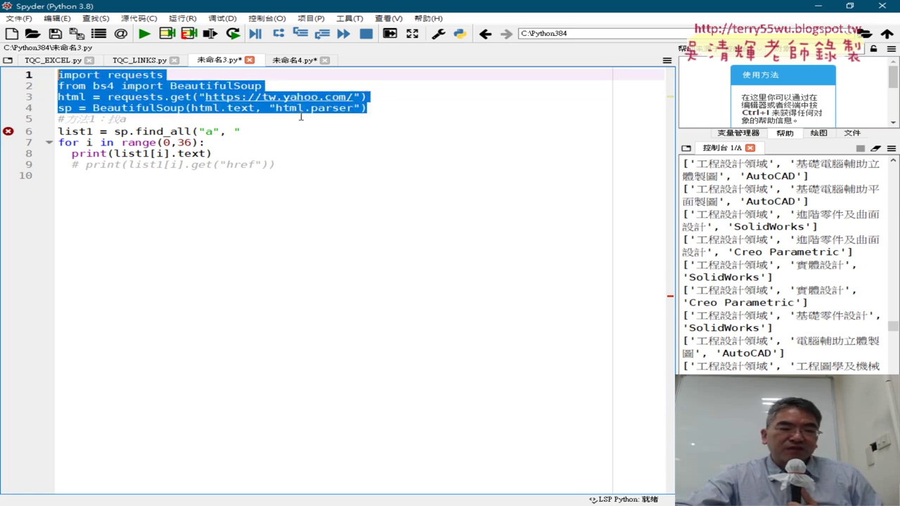
key(ctrl+plus)
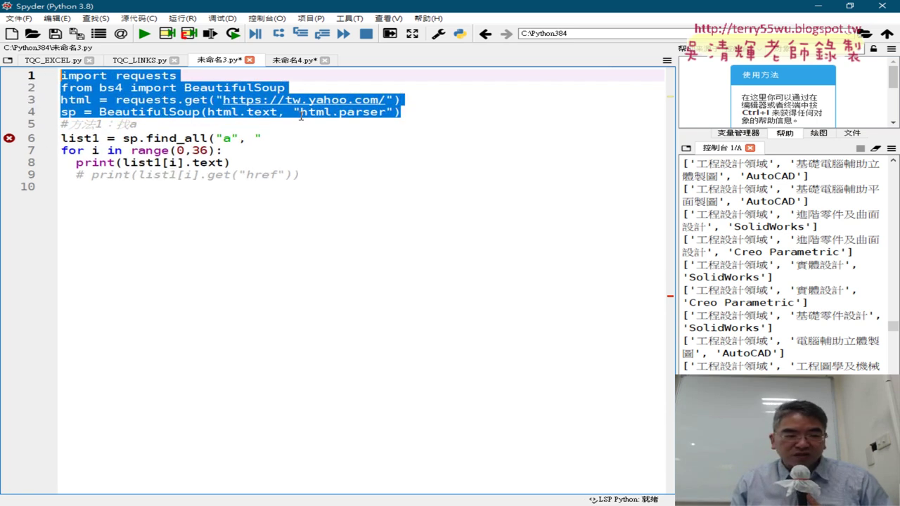
key(ctrl+plus)
key(ctrl+plus)
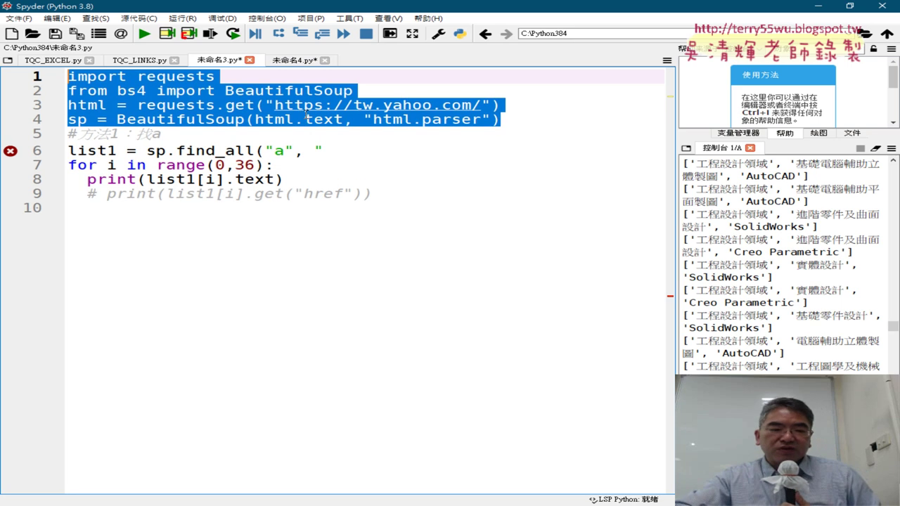
Step: Add a quote after the comma in line 6's find_all call, then return to Chrome
click(346, 152)
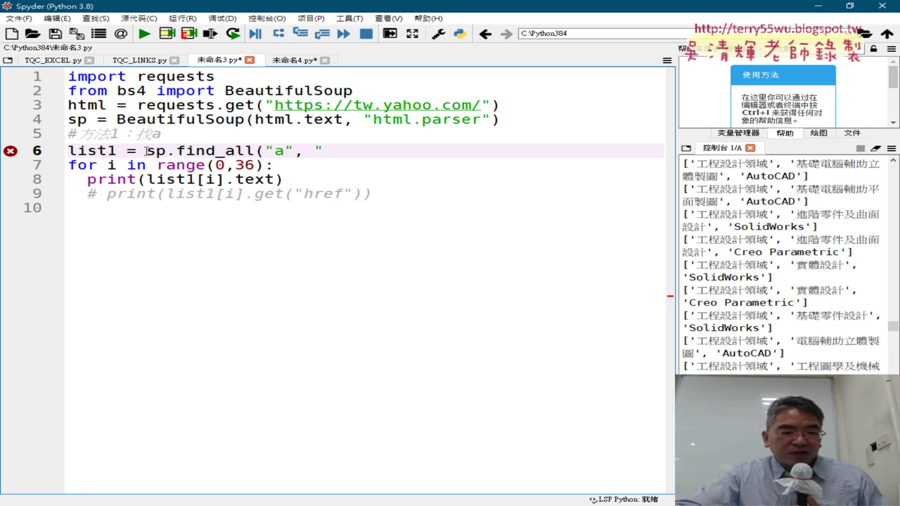
drag(146, 151, 274, 152)
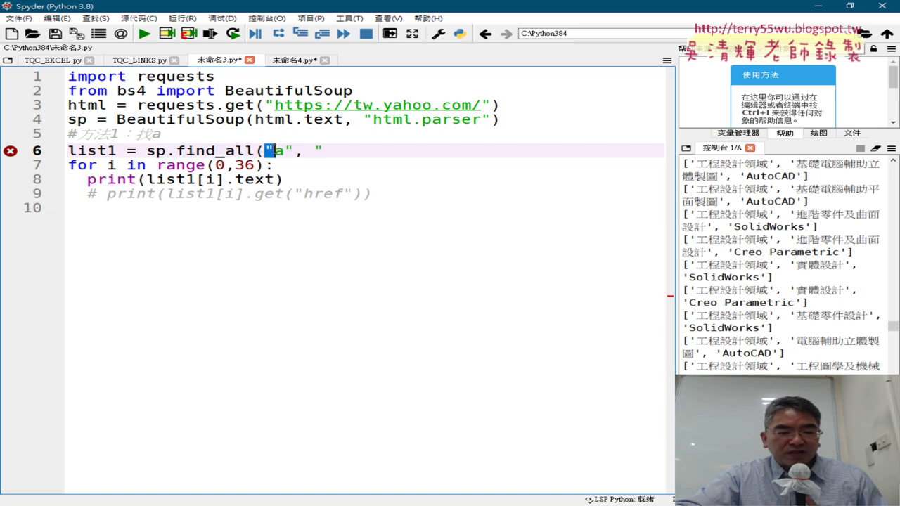
click(319, 148)
text(")
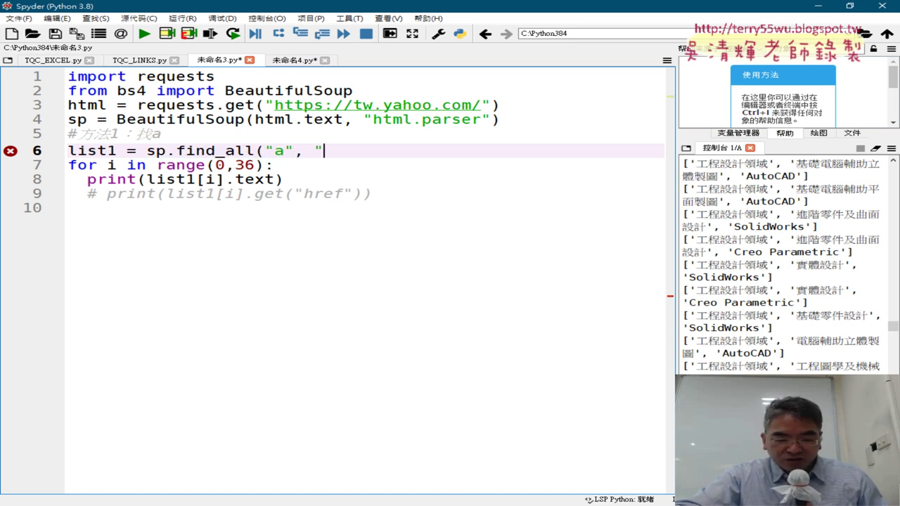
key(alt+Tab)
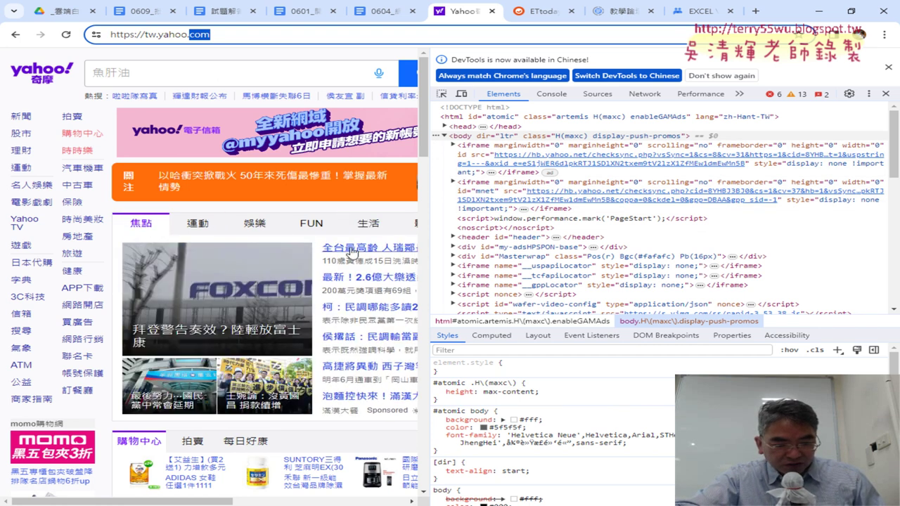
Step: Inspect the first Yahoo headline in DevTools and copy its link's class attribute value
right_click(360, 251)
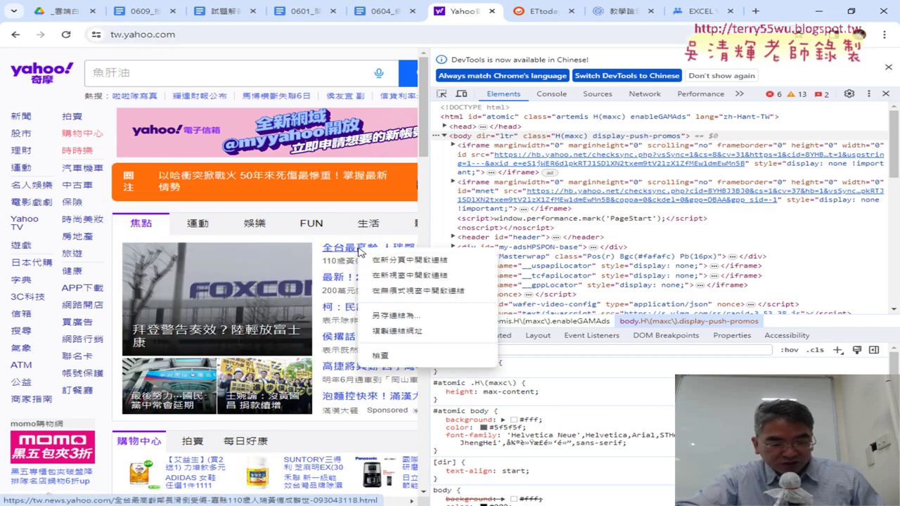
click(387, 357)
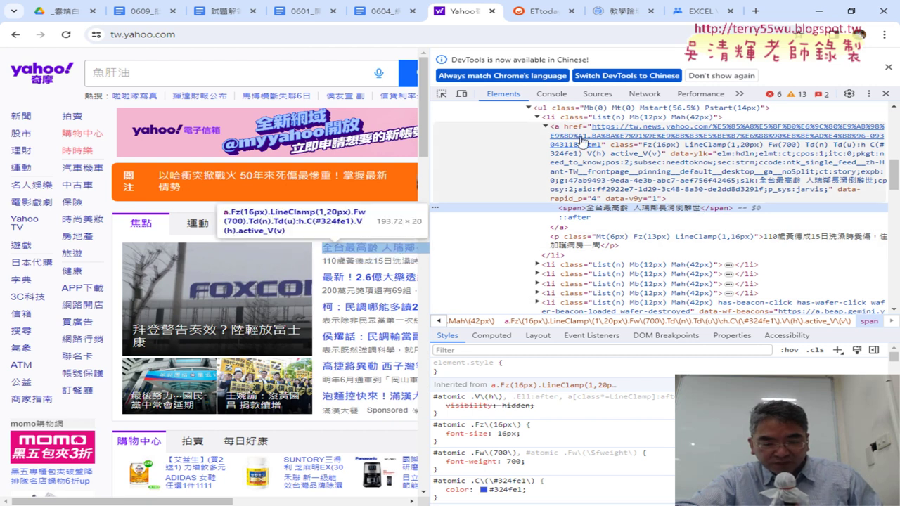
double_click(687, 149)
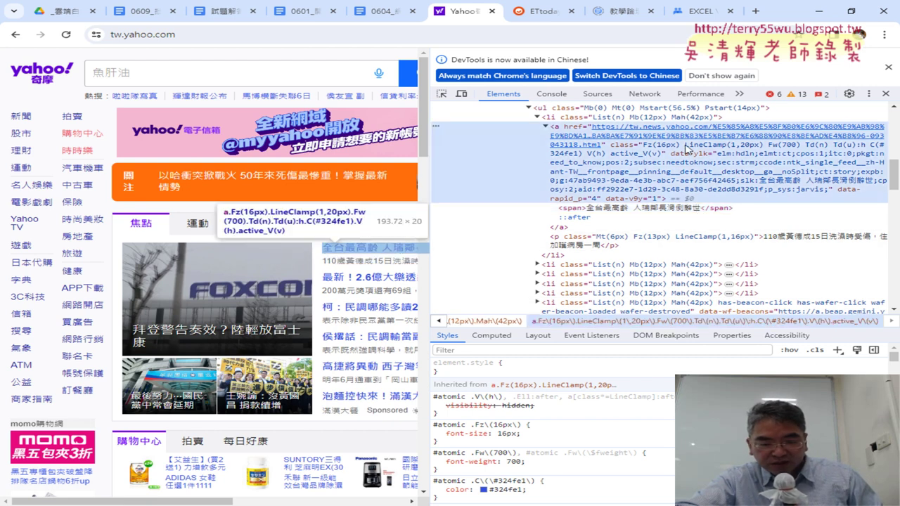
right_click(686, 147)
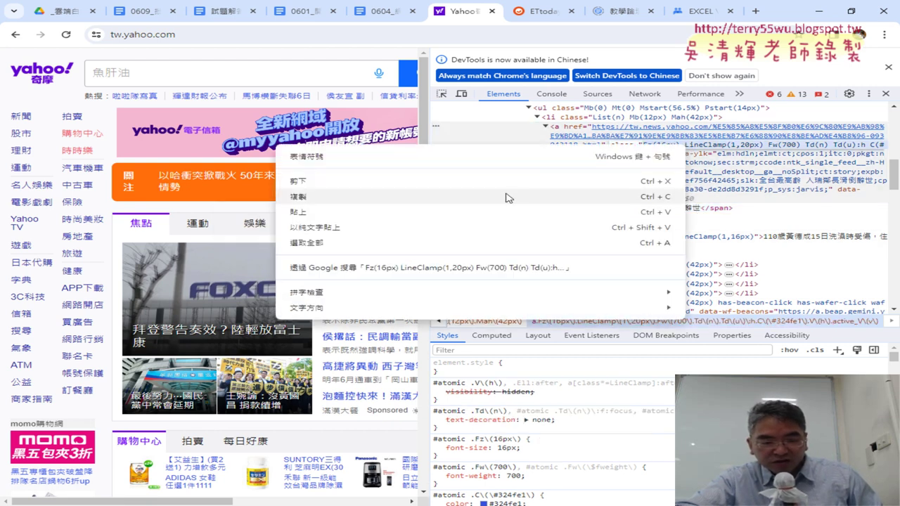
click(506, 196)
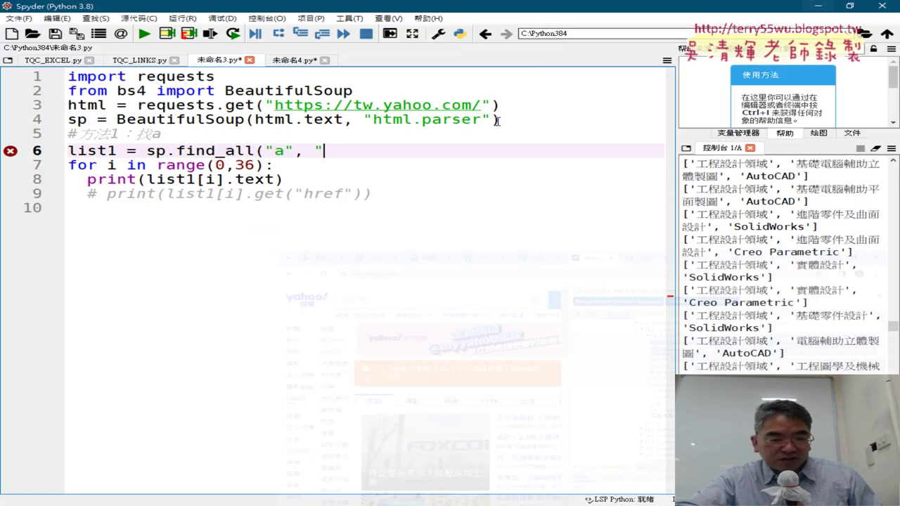
Step: Paste the copied class string as find_all's second argument on line 6 of 未命名3.py
click(818, 11)
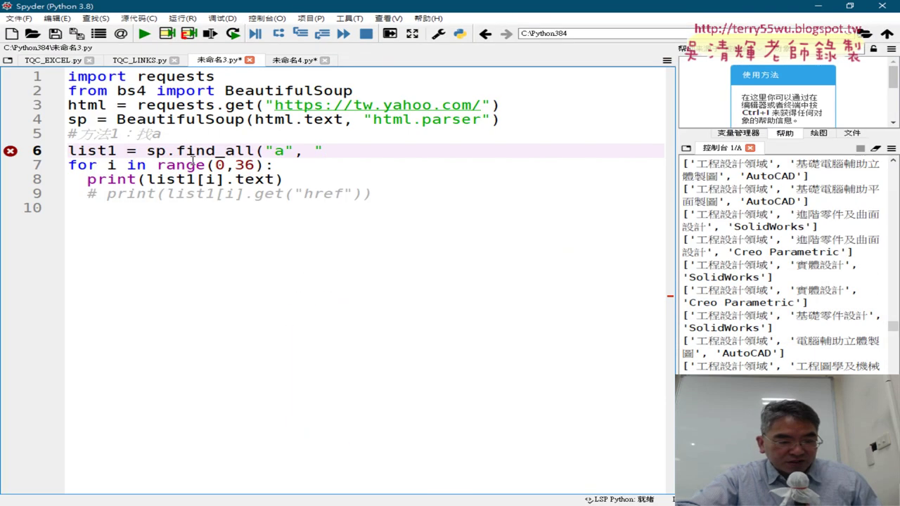
drag(266, 151, 286, 149)
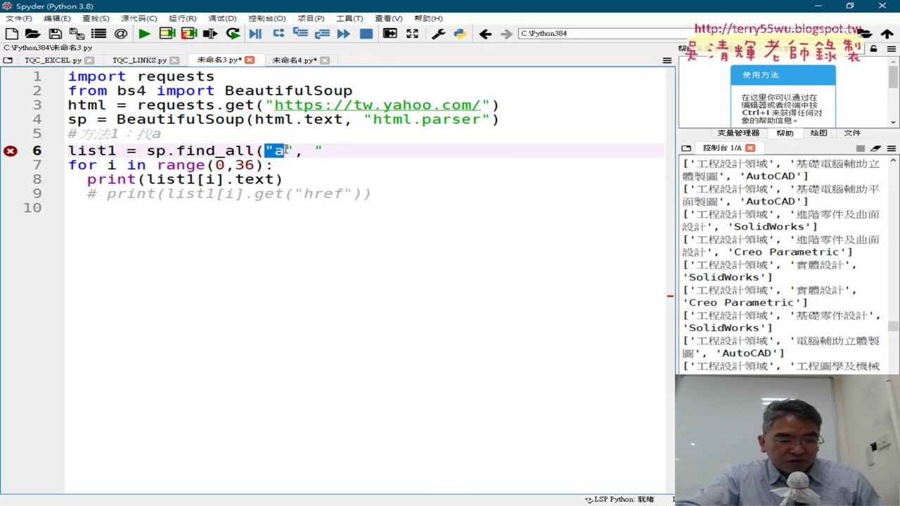
click(309, 150)
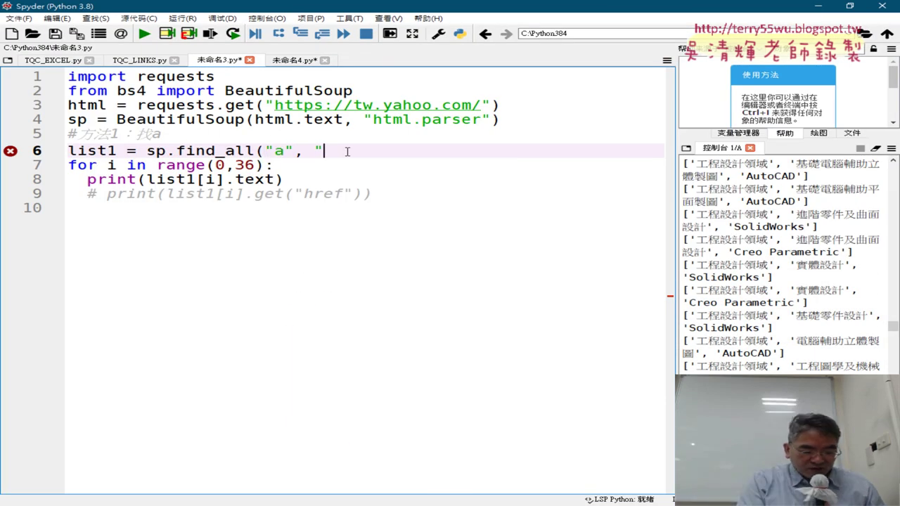
key(ctrl+v)
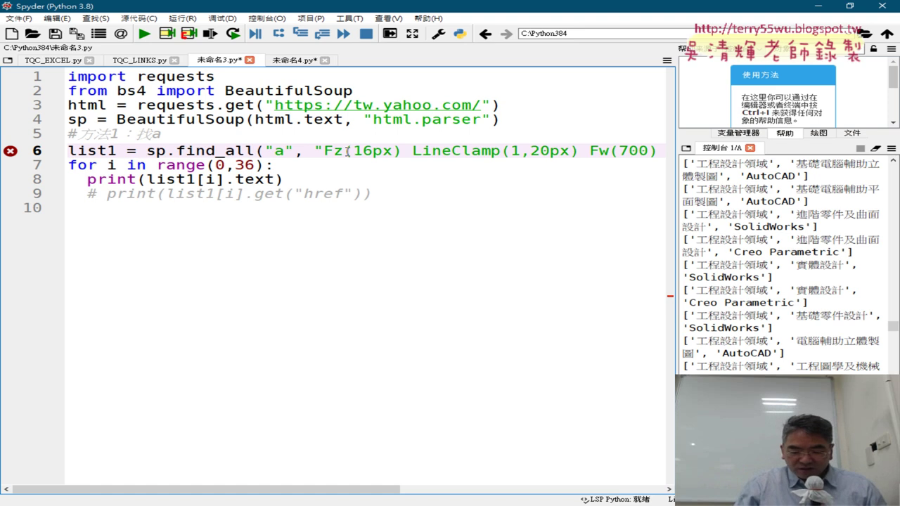
key(End)
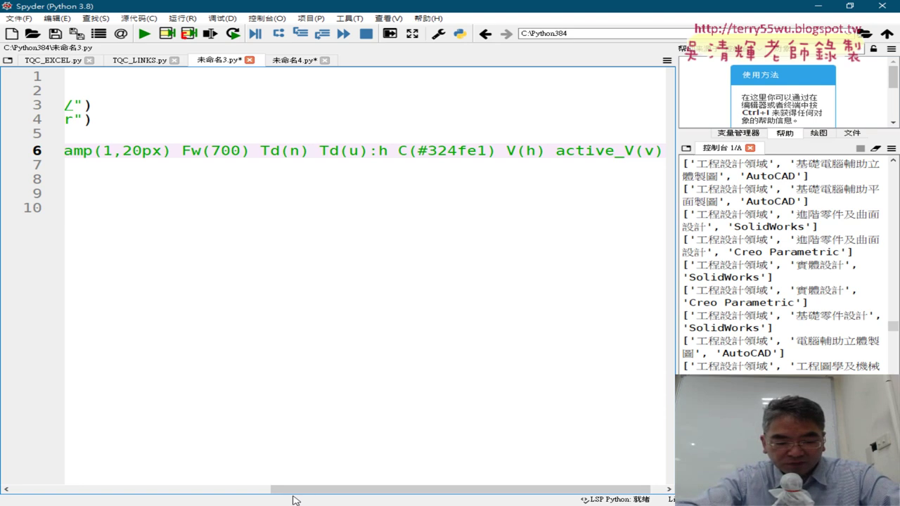
click(148, 490)
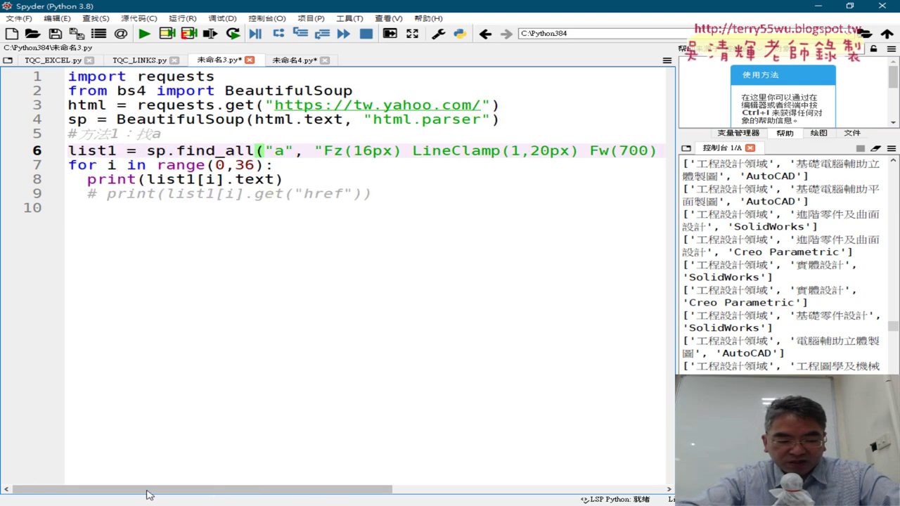
drag(268, 491, 568, 494)
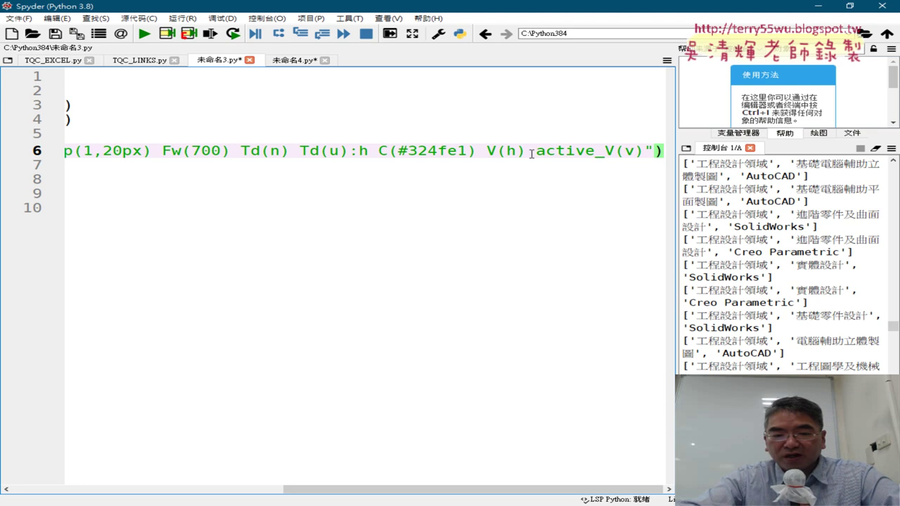
click(533, 151)
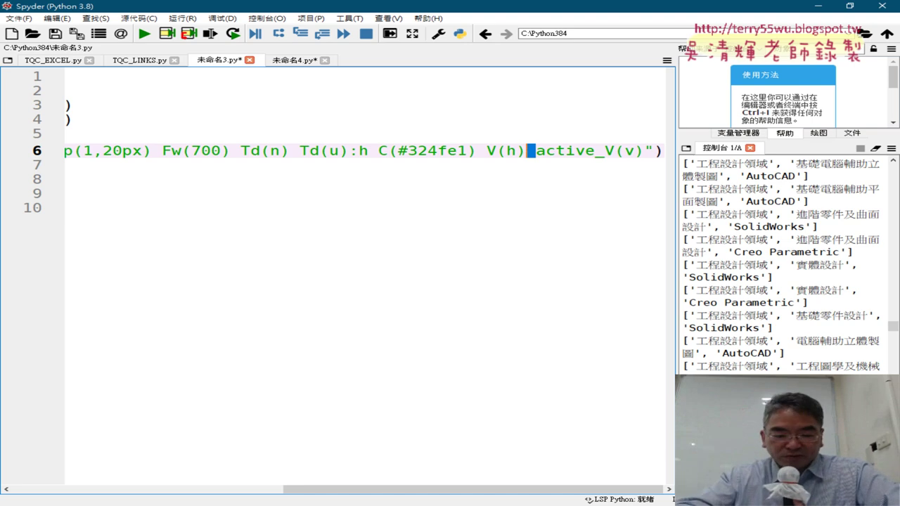
drag(361, 490, 166, 489)
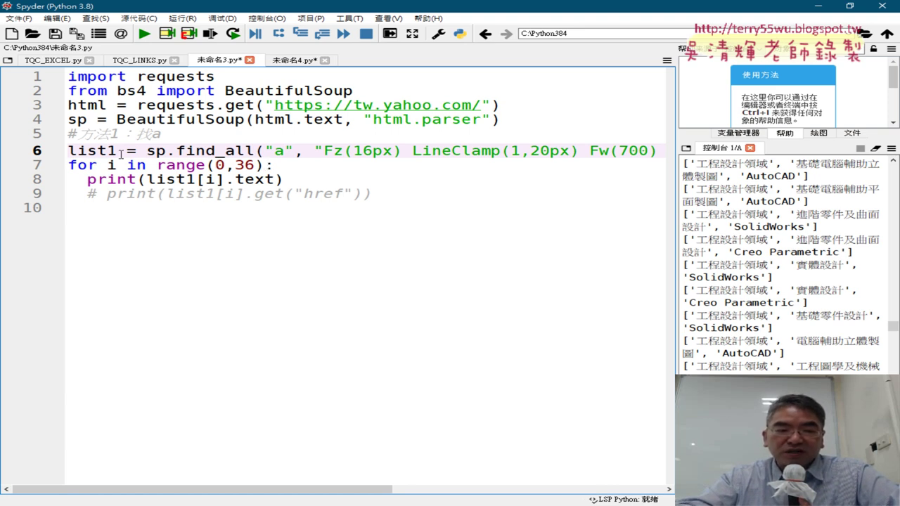
Step: Widen the console to review earlier output, then widen the script editor back
drag(118, 151, 62, 151)
mouse_move(87, 151)
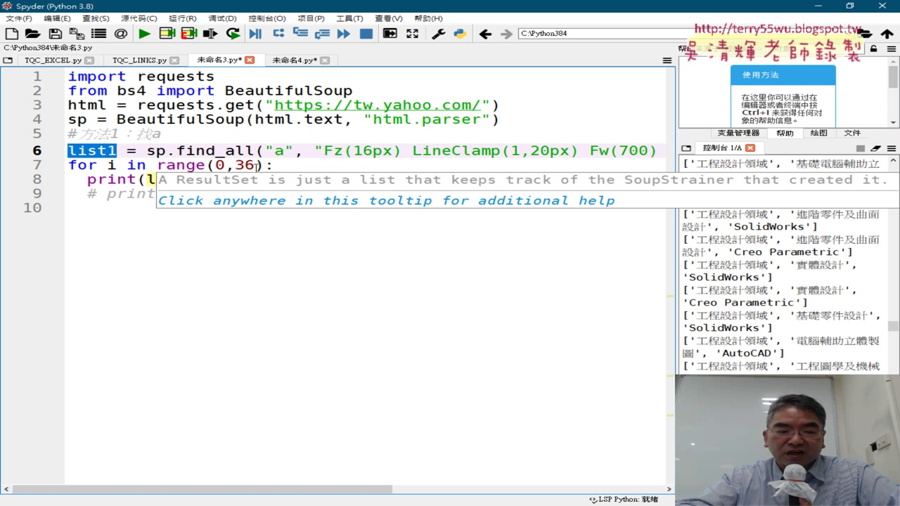
click(309, 167)
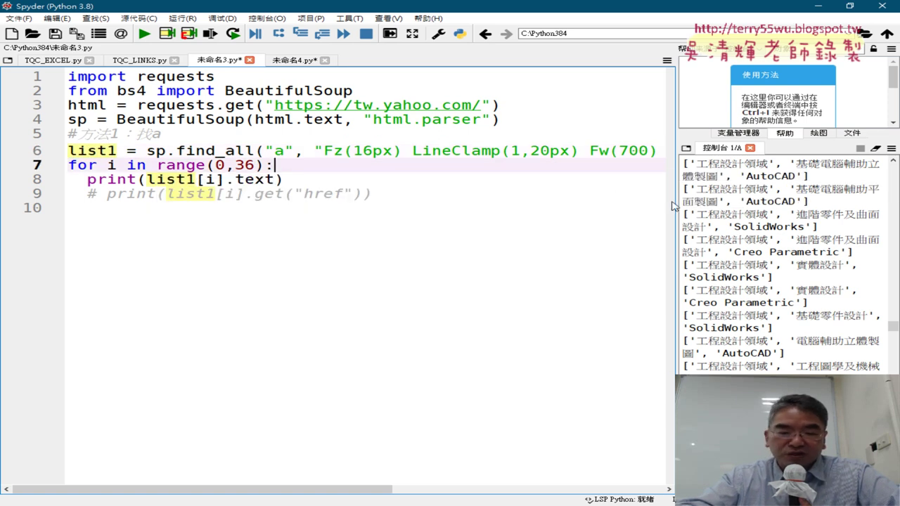
drag(677, 202, 294, 202)
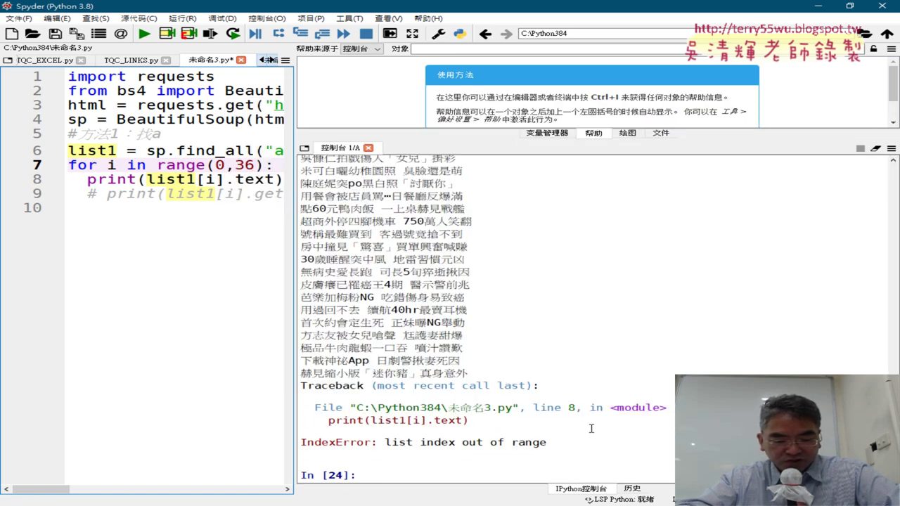
drag(294, 272, 559, 272)
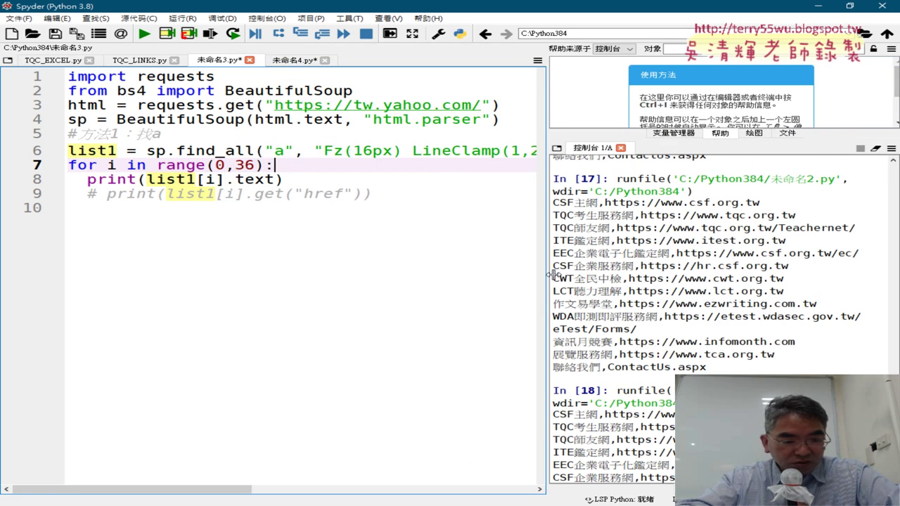
click(325, 193)
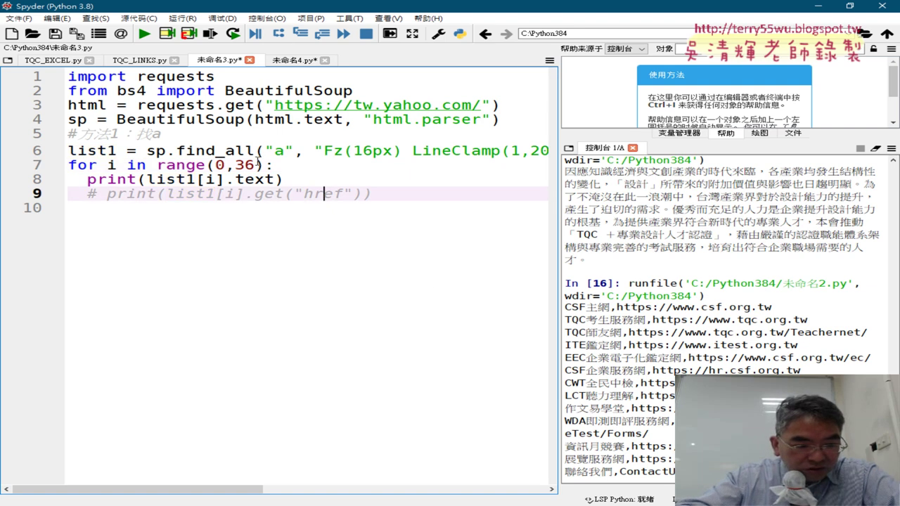
Step: Change range(0,36) to range(0,6), run the script, and select the six printed headlines
double_click(242, 165)
text(6)
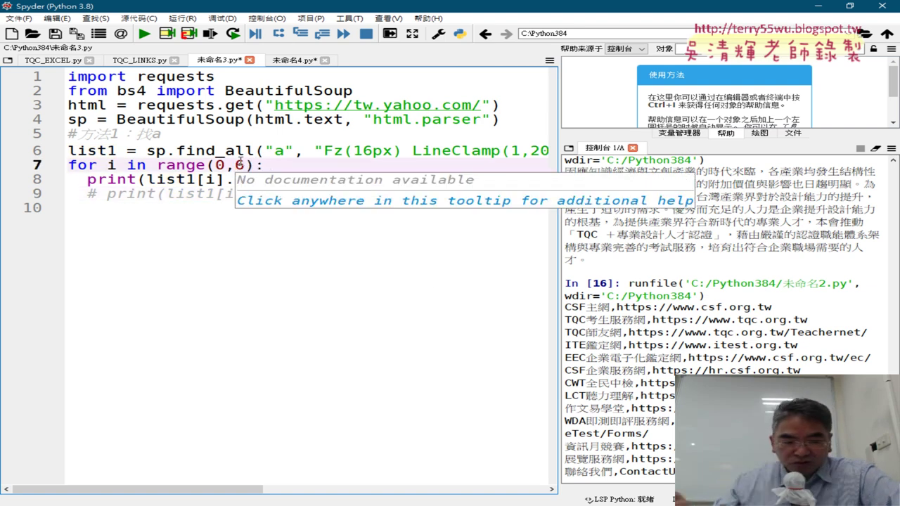
click(144, 33)
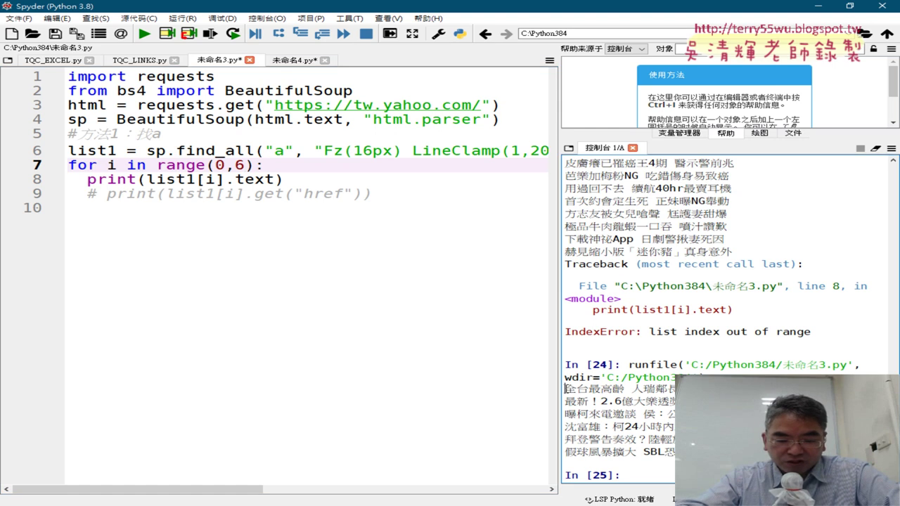
mouse_move(566, 389)
mouse_down()
mouse_move(682, 389)
mouse_move(682, 452)
mouse_up()
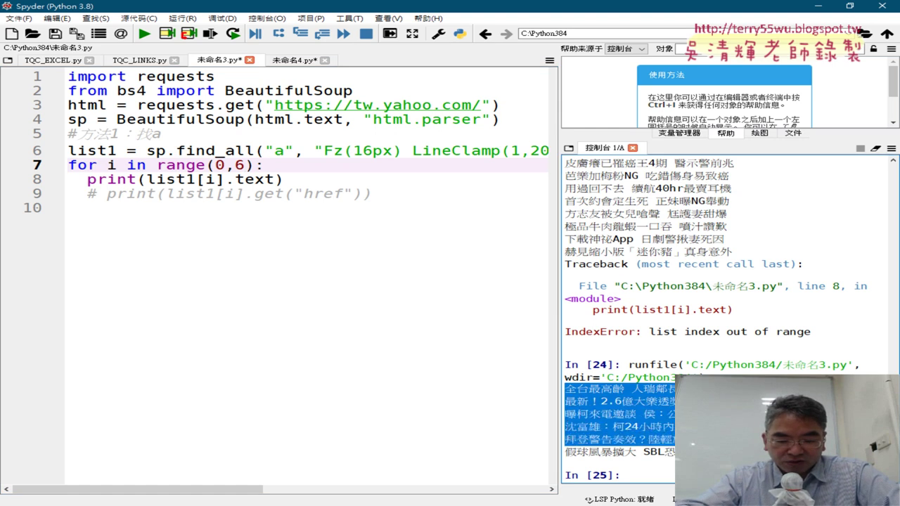
click(682, 452)
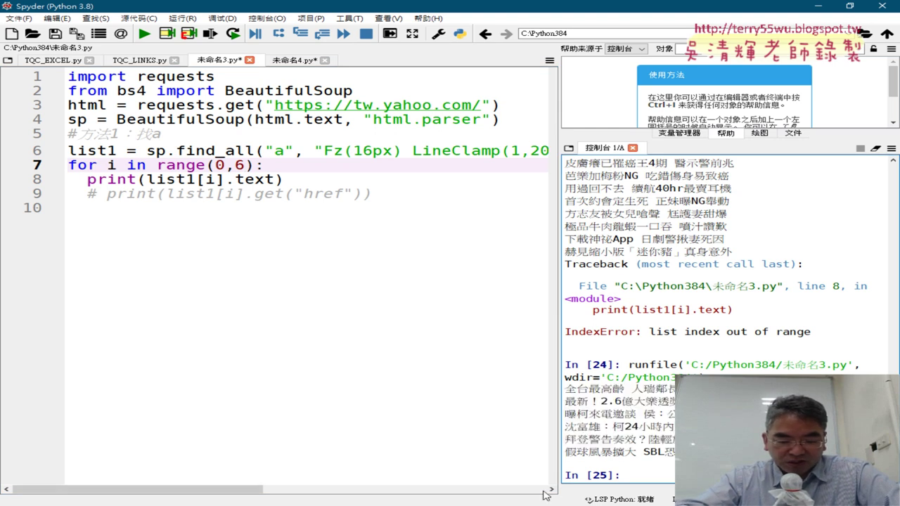
click(584, 461)
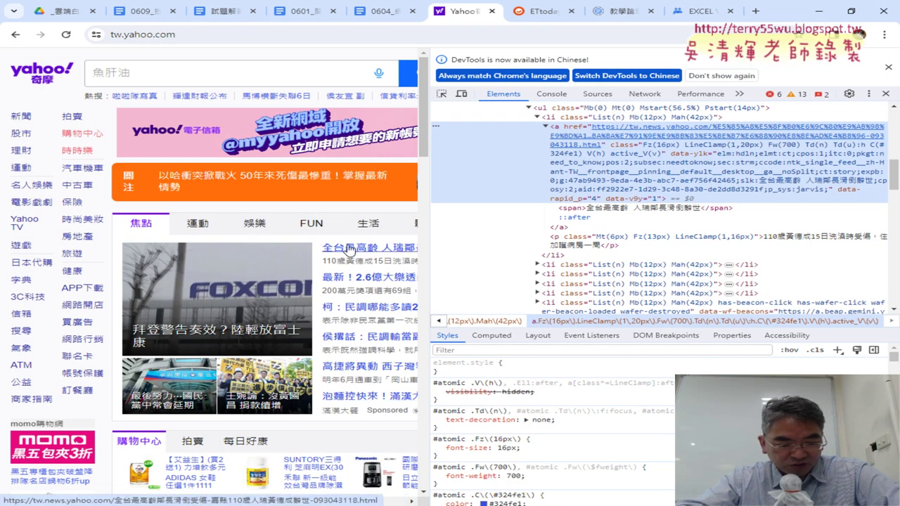
click(69, 36)
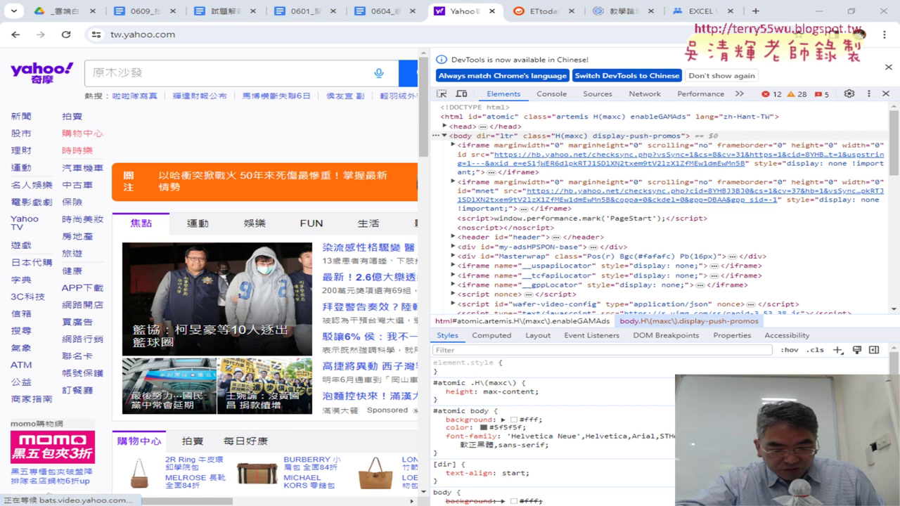
key(alt+Tab)
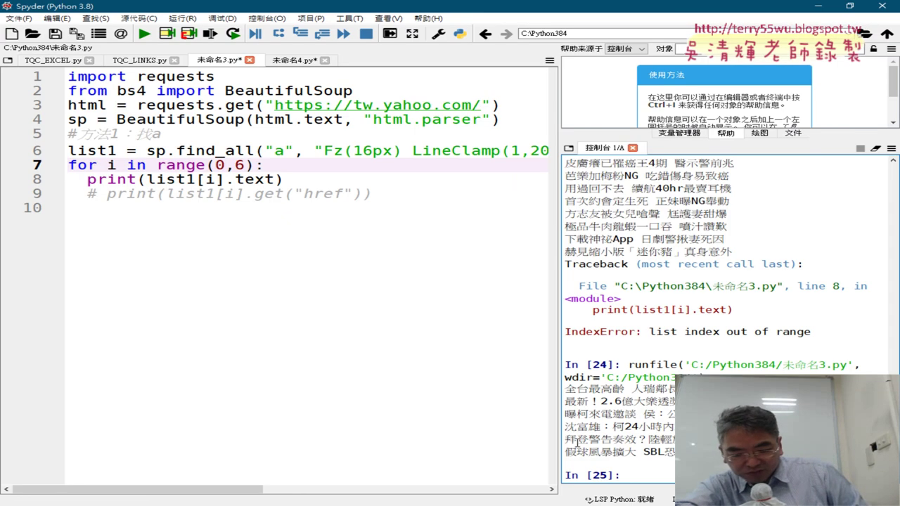
key(alt+Tab)
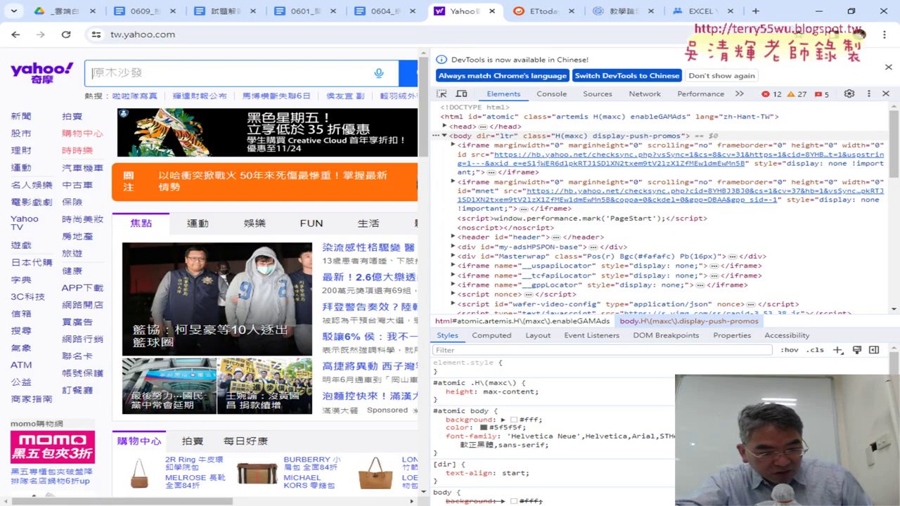
key(alt+Tab)
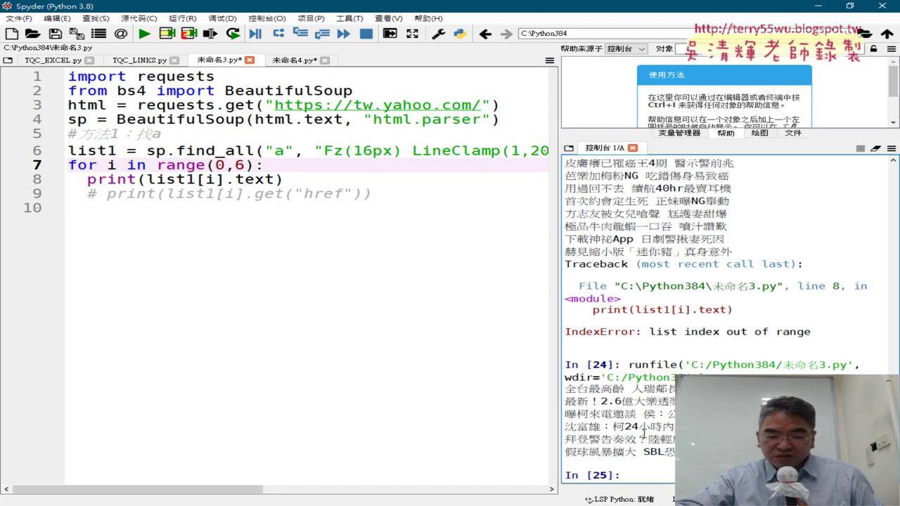
Step: Clear the IPython console and fix line 7's loop back to range(0,6)
drag(809, 388, 564, 389)
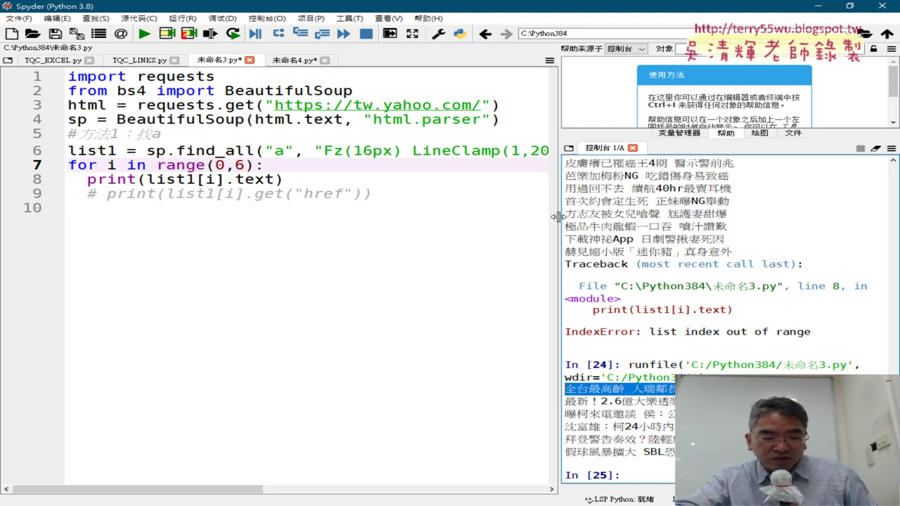
drag(558, 217, 579, 216)
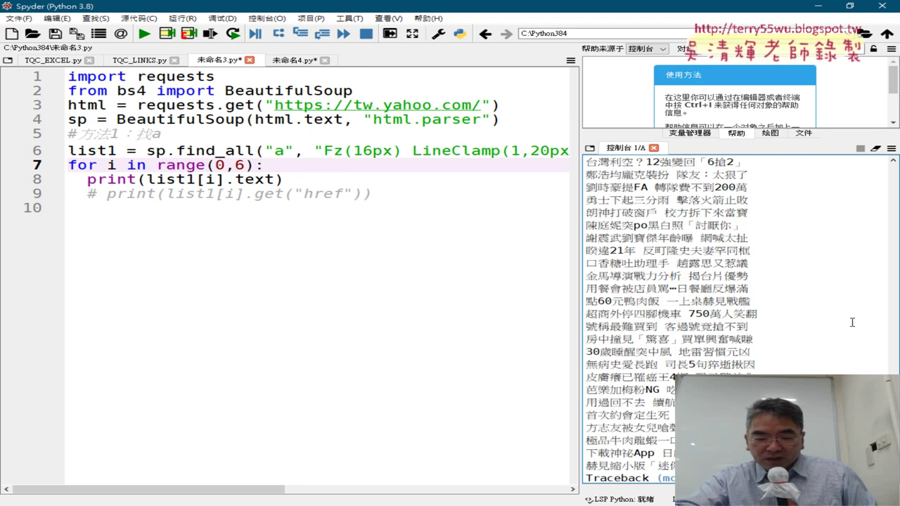
key(ctrl+period)
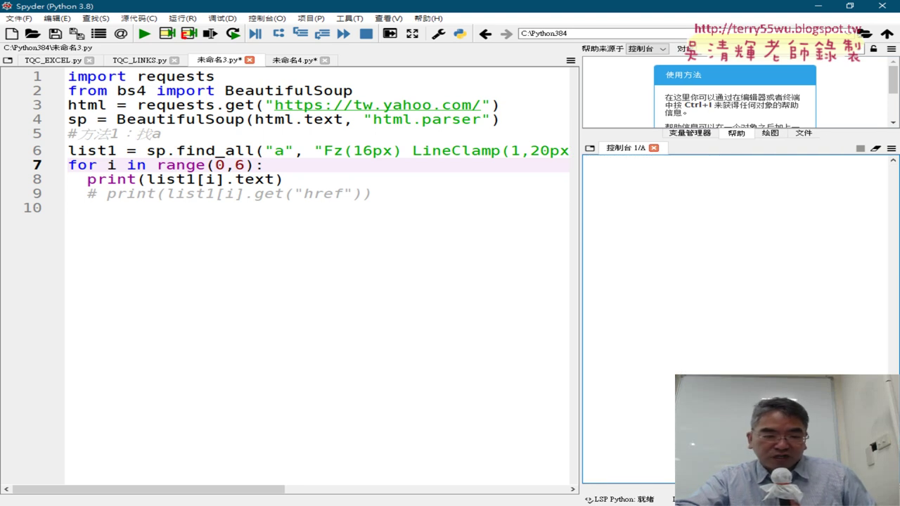
key(Left)
key(Left)
key(Left)
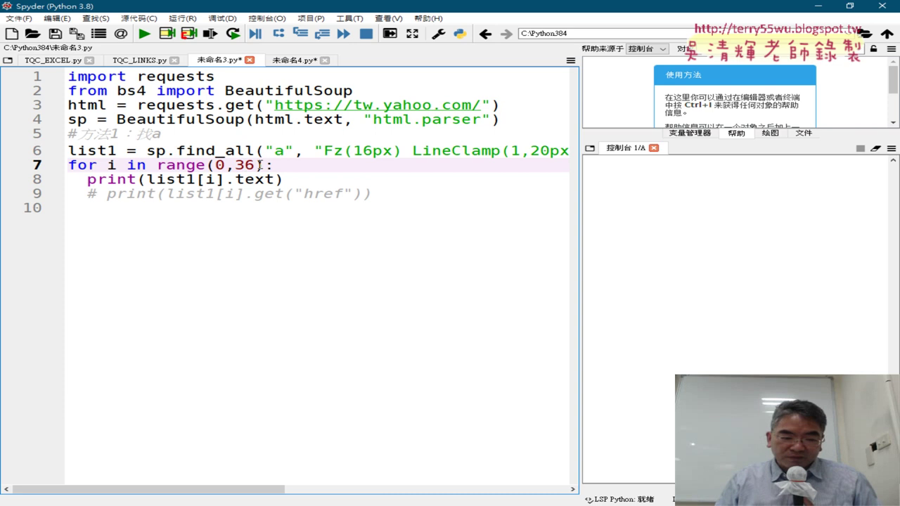
key(BackSpace)
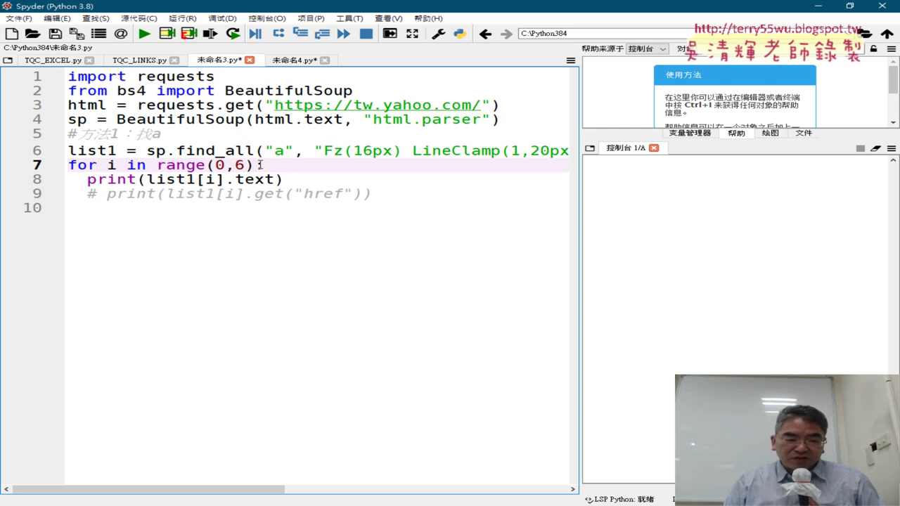
Step: Uncomment line 9's href print with Ctrl+1 and run the script
key(Down)
key(Down)
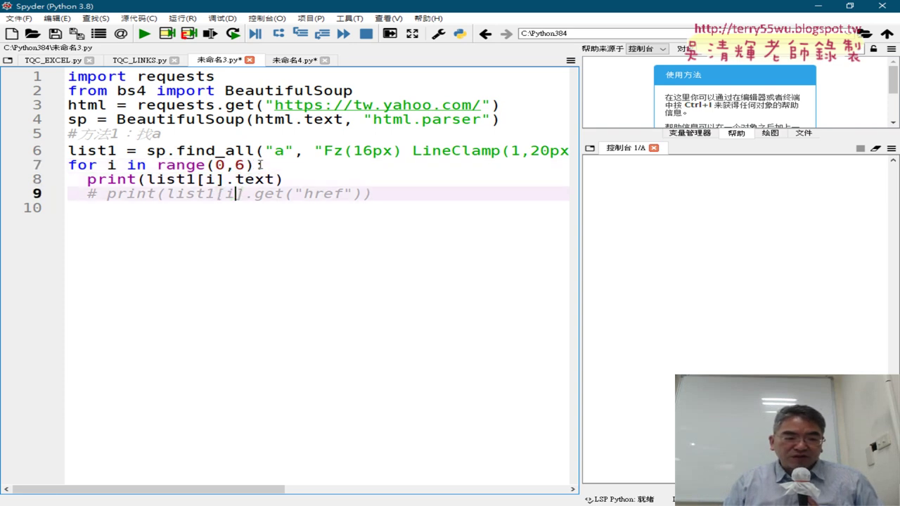
key(Left)
key(Left)
key(Left)
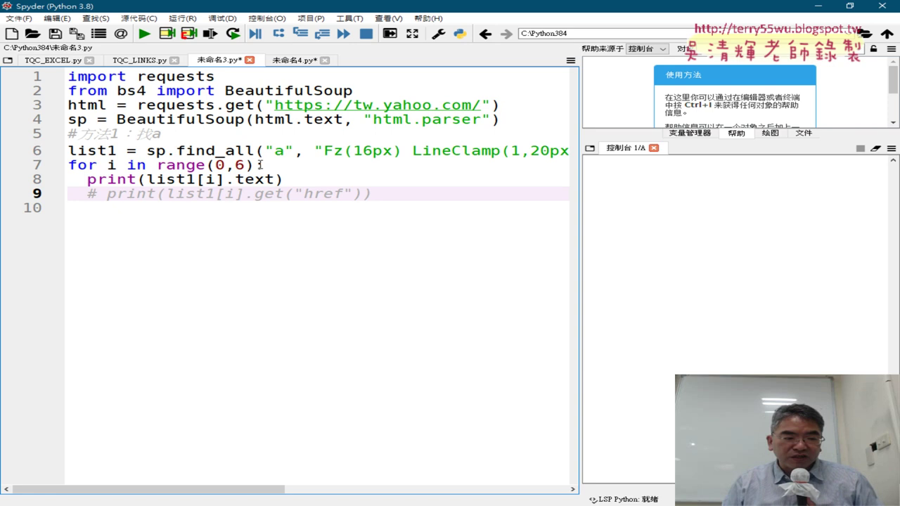
key(ctrl+1)
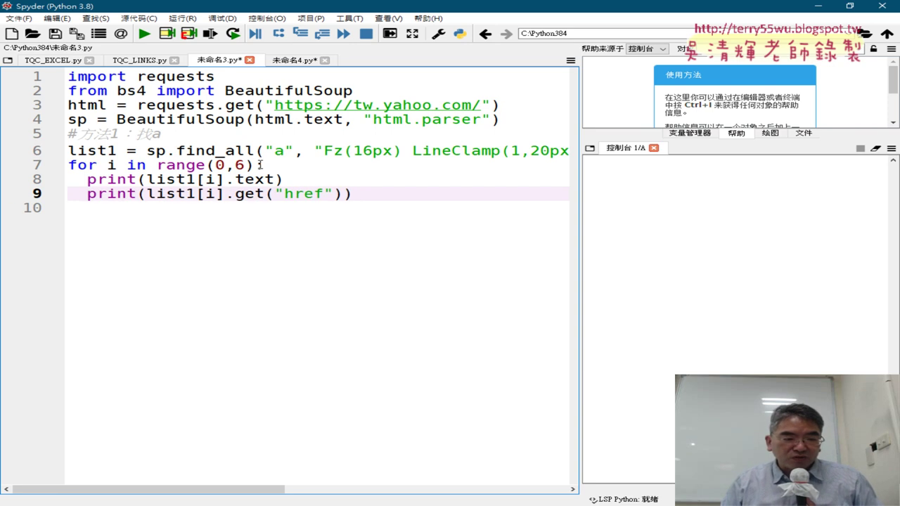
key(Right)
key(Right)
key(Right)
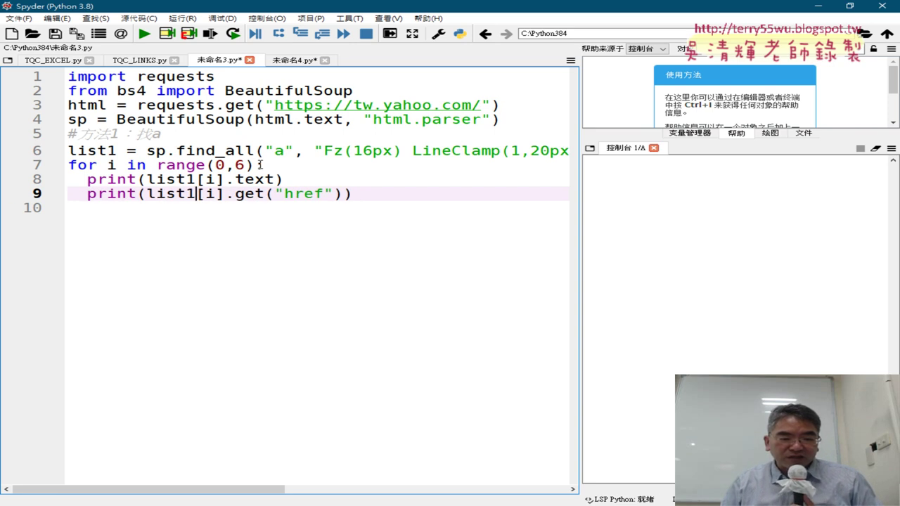
key(Right)
key(Right)
key(Right)
key(Right)
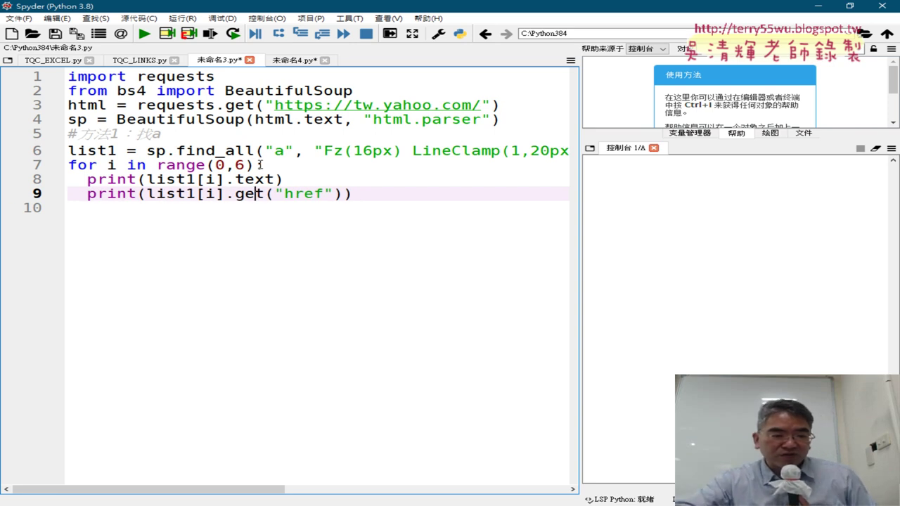
text(:)
drag(283, 180, 87, 179)
click(144, 34)
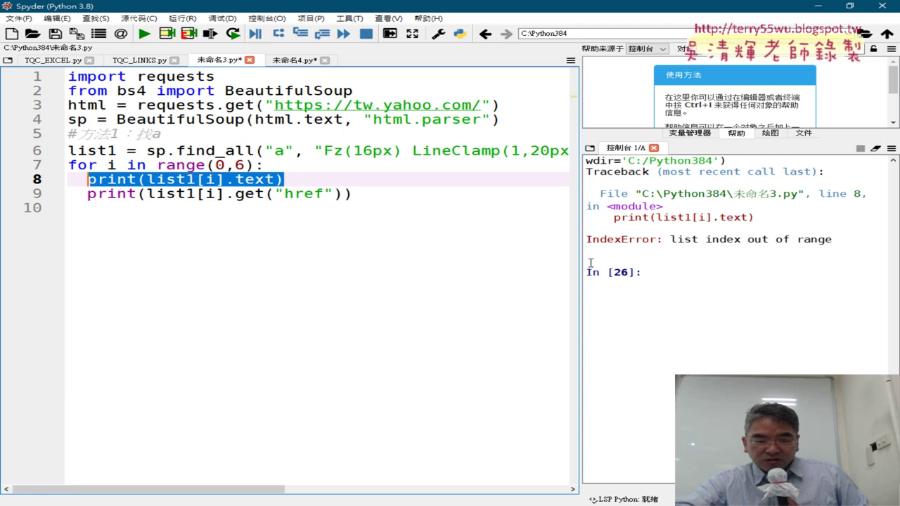
Step: Run the script and widen the console to read six headlines with their tw.news.yahoo.com links
drag(601, 258, 660, 260)
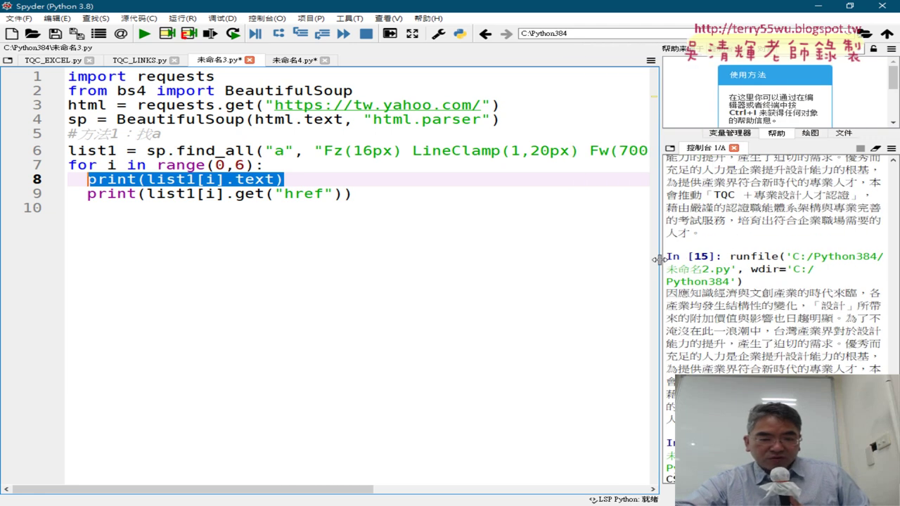
drag(481, 105, 276, 104)
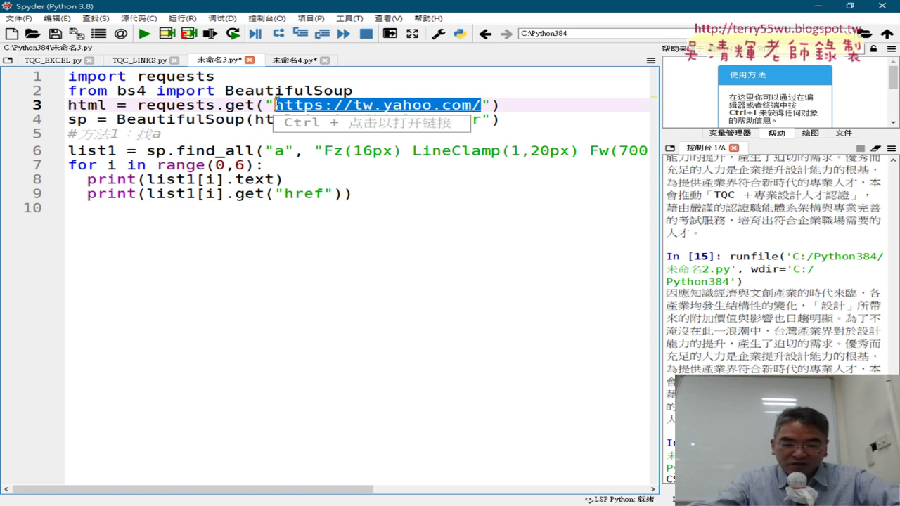
click(145, 33)
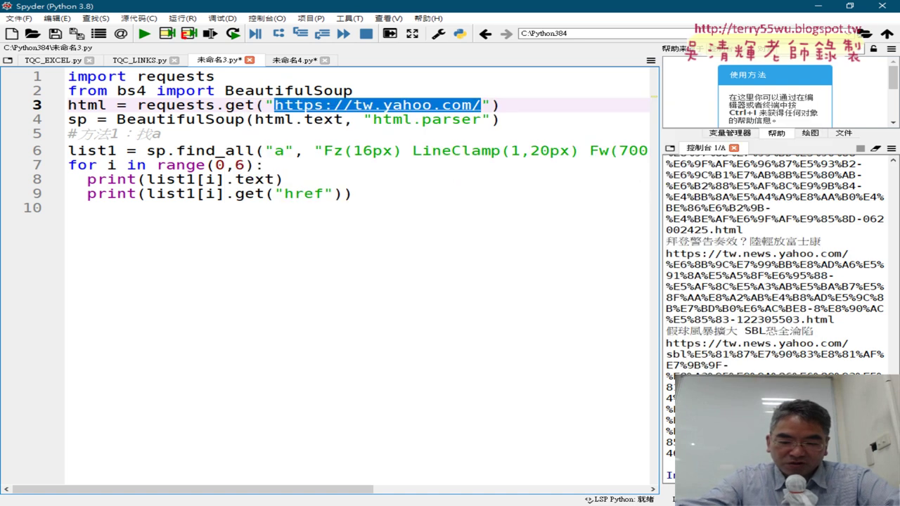
drag(659, 385, 325, 378)
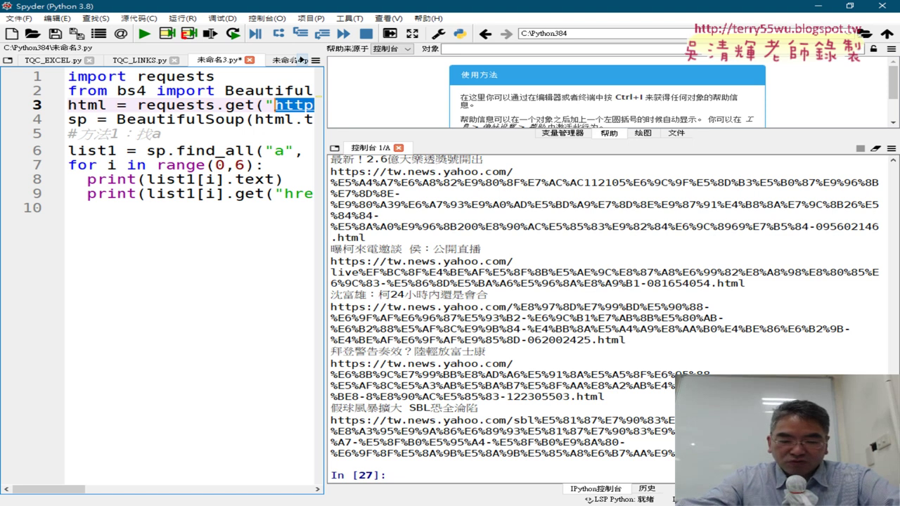
click(584, 465)
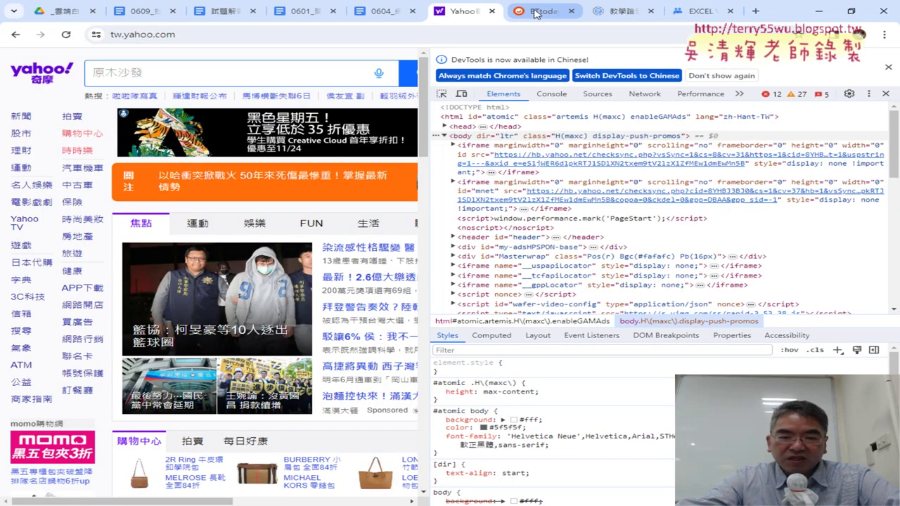
Step: On the ETtoday tab, scroll to 熱門新聞 and inspect the first hot-news headline's HTML
click(536, 13)
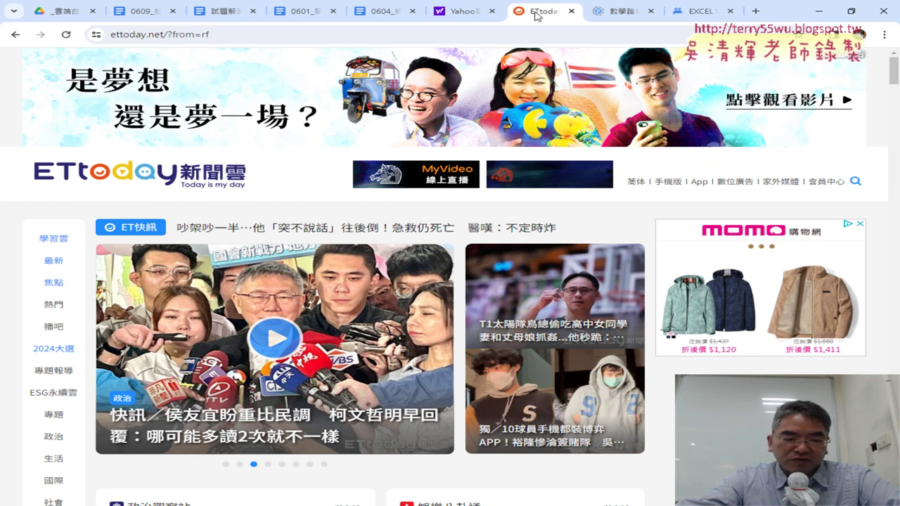
scroll(286, 280, down, 5)
scroll(287, 280, down, 3)
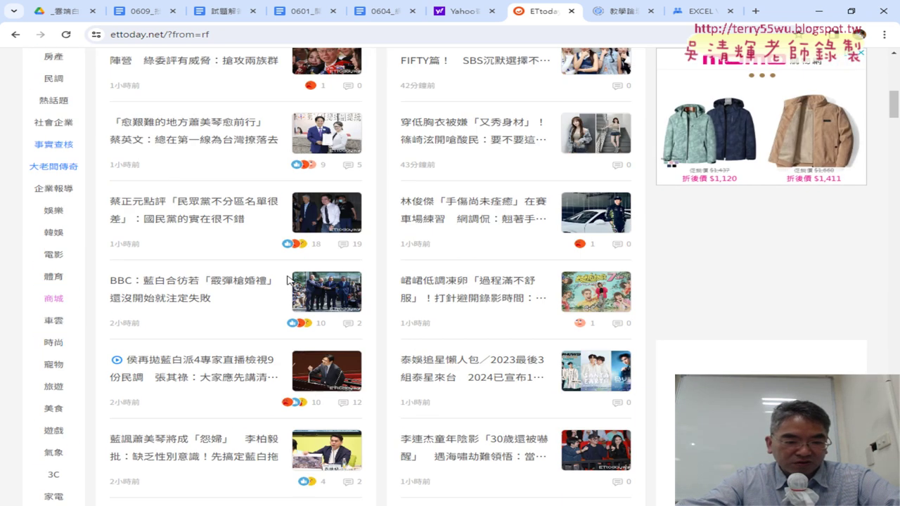
scroll(287, 280, down, 2)
scroll(287, 279, down, 4)
scroll(289, 281, down, 2)
scroll(288, 280, down, 2)
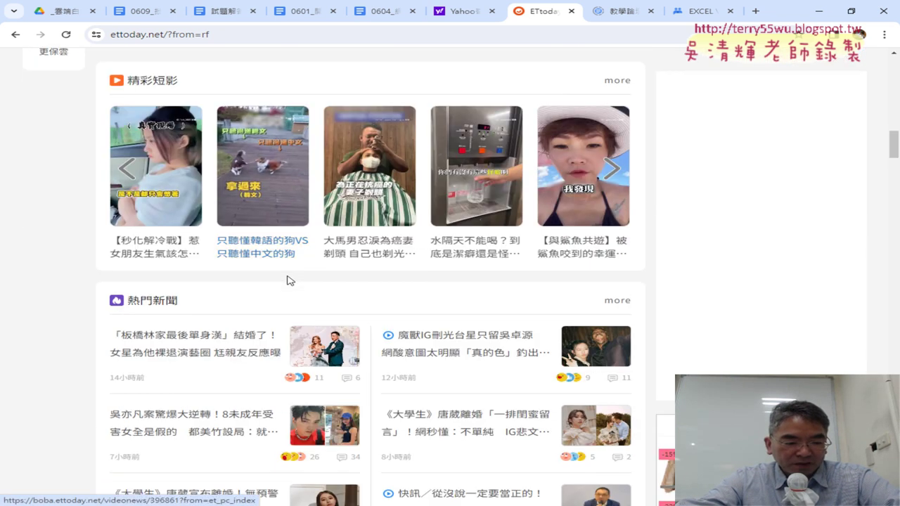
scroll(288, 280, down, 2)
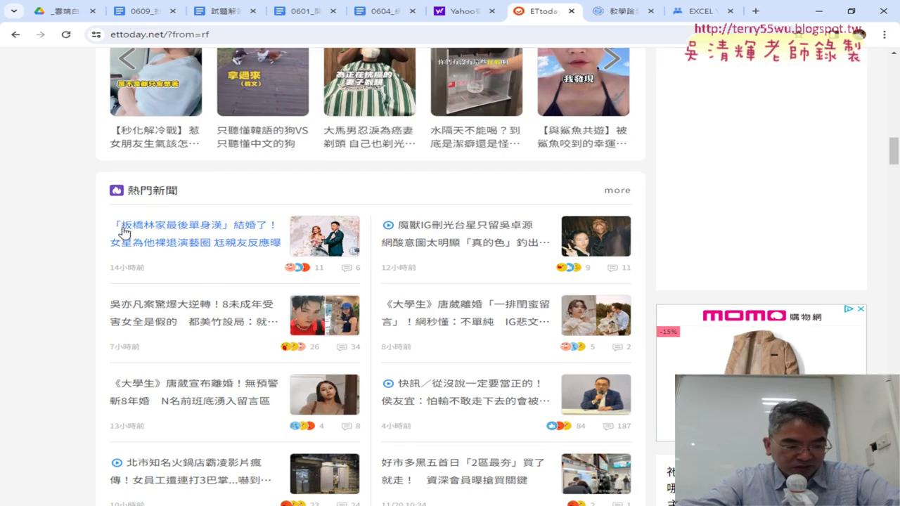
right_click(202, 226)
click(245, 334)
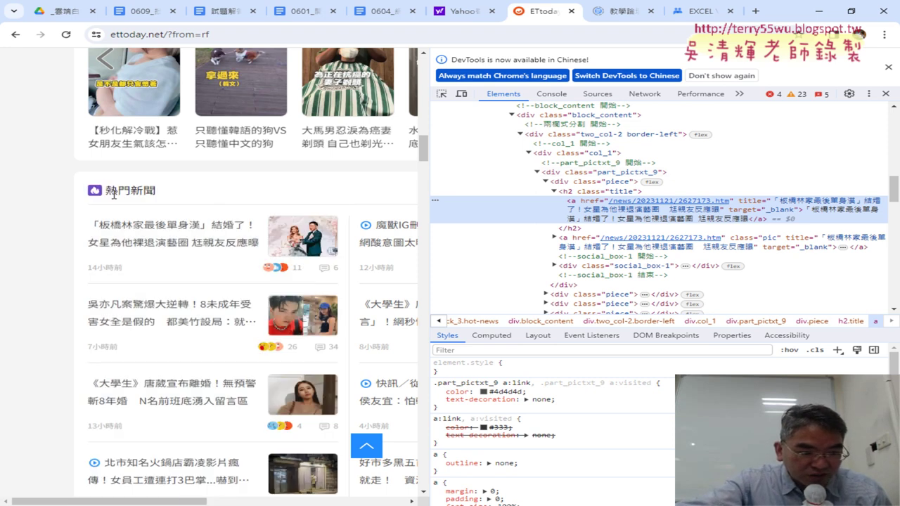
Step: Annotate the 熱門新聞 heading and first column, then select the two_col-2 border-left container
drag(105, 191, 161, 192)
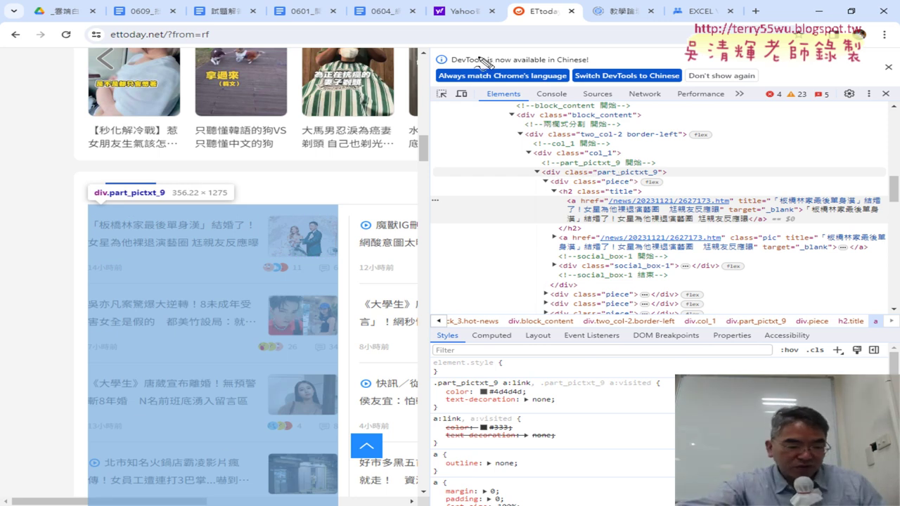
mouse_move(182, 478)
mouse_down()
mouse_move(69, 304)
mouse_move(357, 341)
mouse_move(154, 461)
mouse_up()
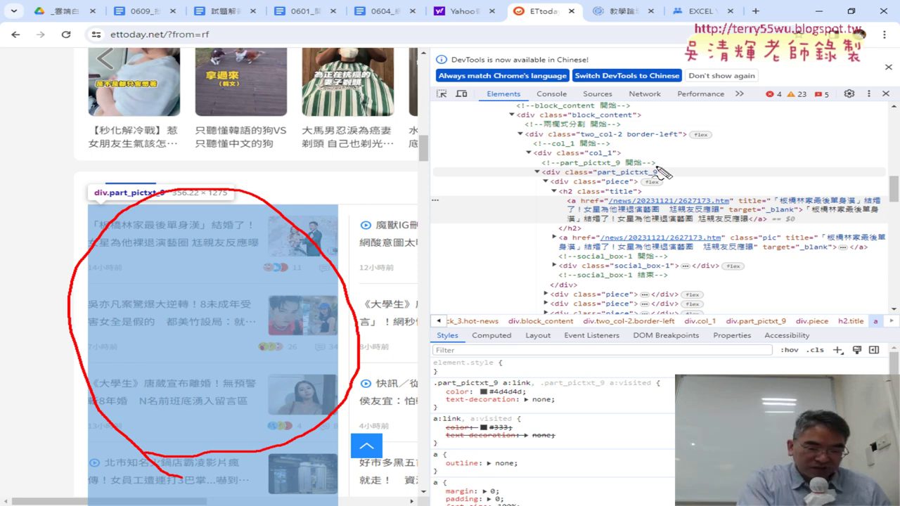
key(Escape)
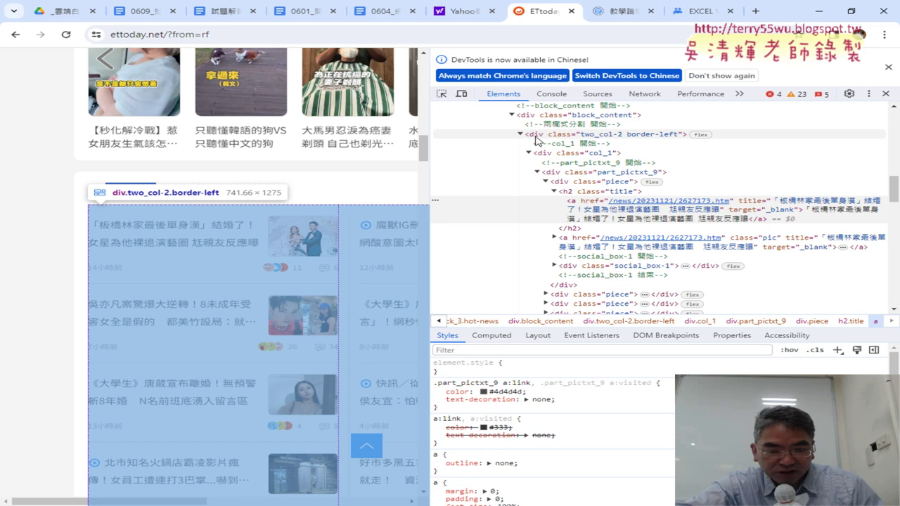
click(635, 134)
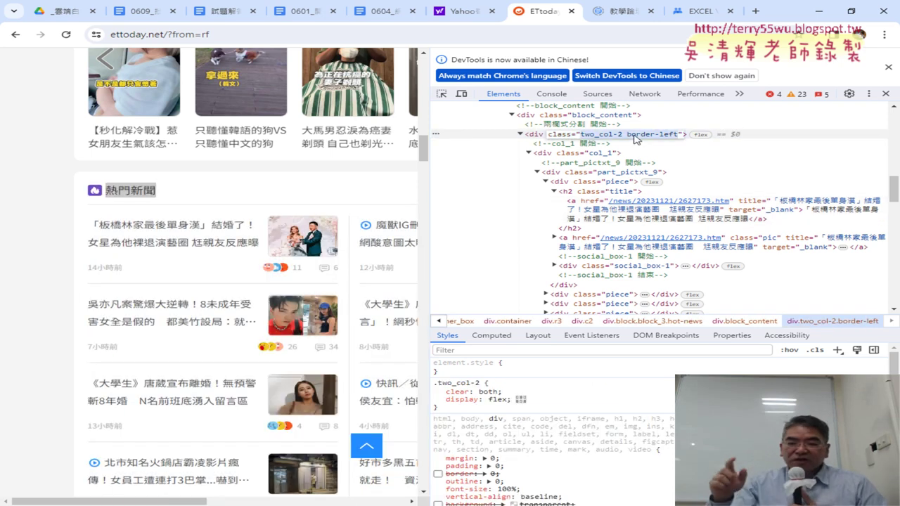